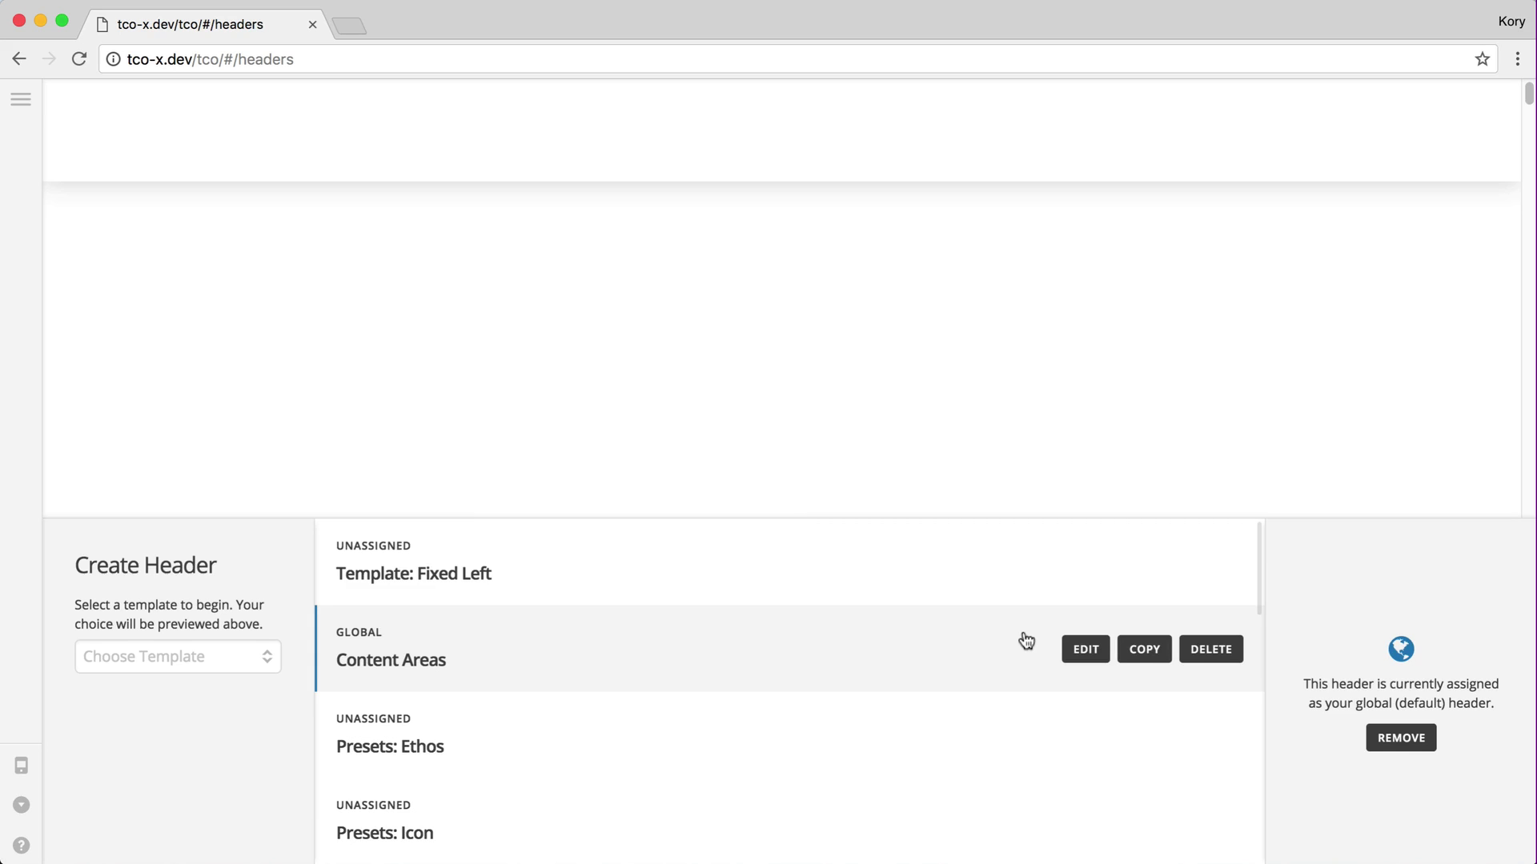
# Open the Content Areas header for editing and bring up the module grid for its empty container
pyautogui.click(1086, 648)
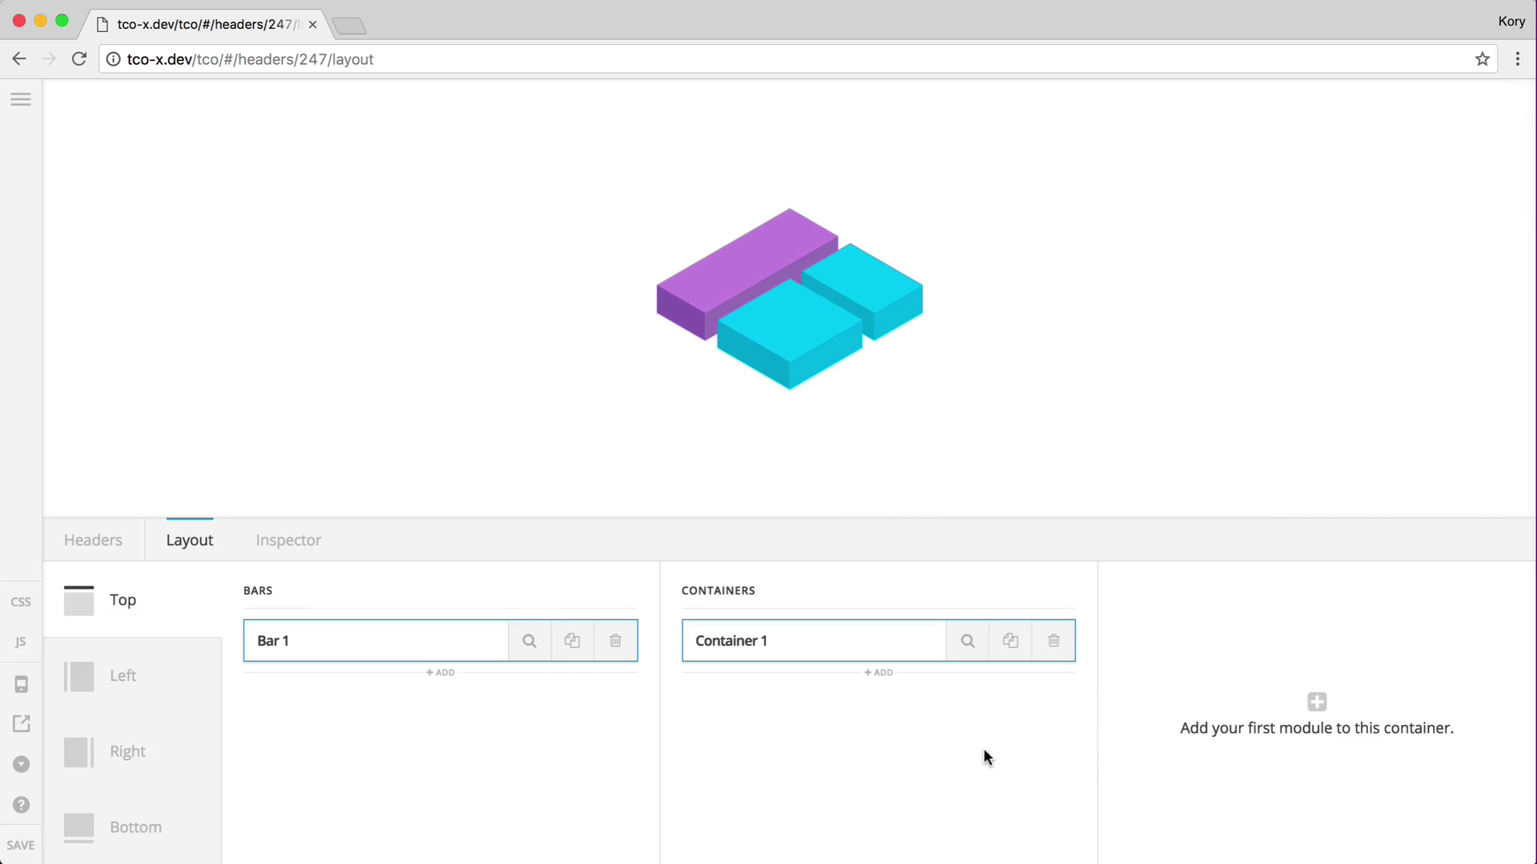
pyautogui.click(1231, 722)
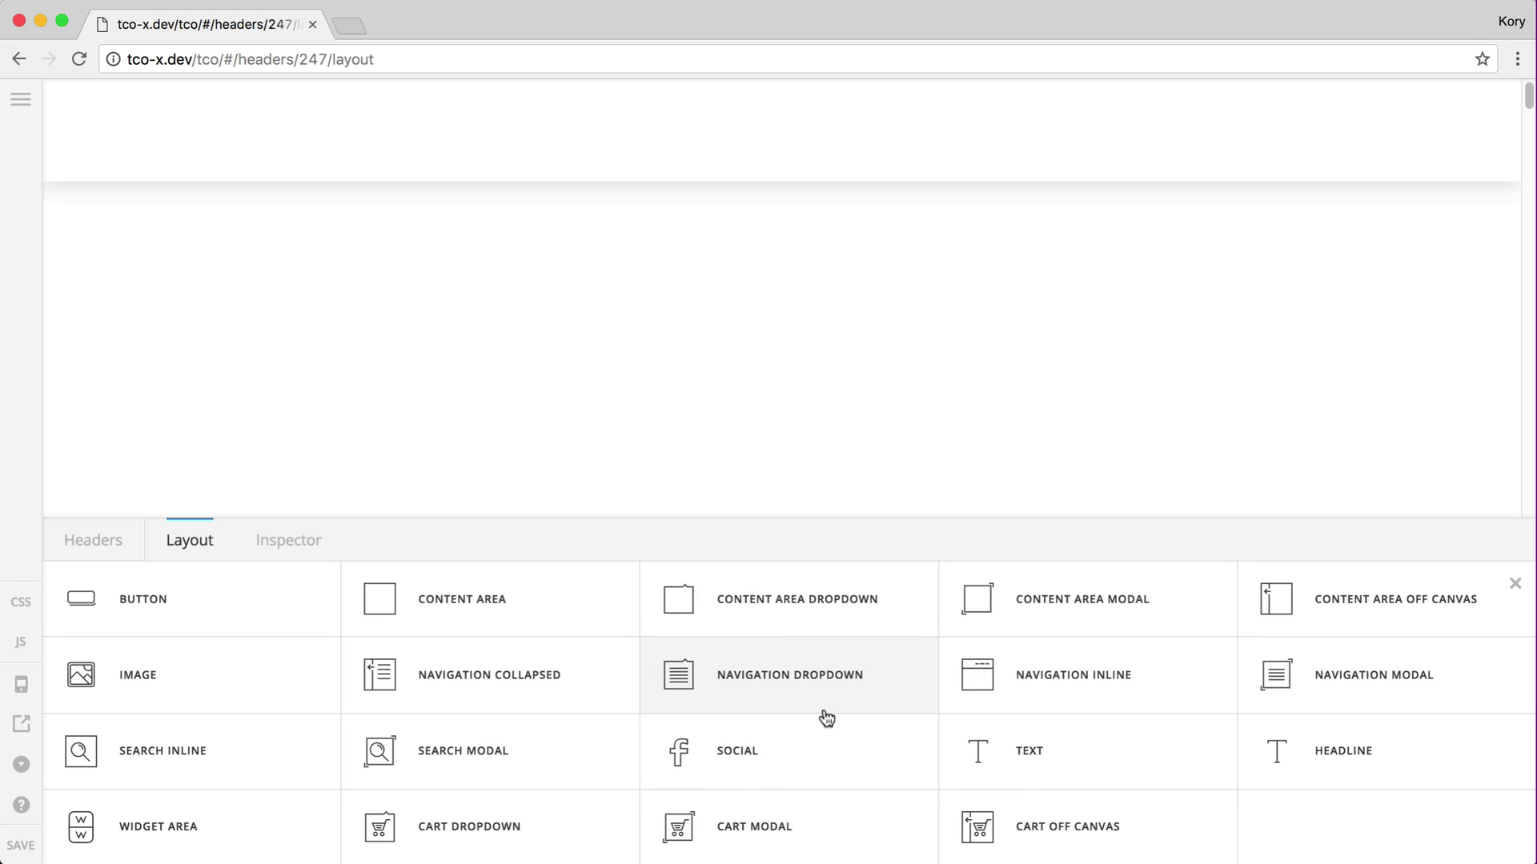
# Add a Content Area element to Container 1 and inspect its placeholder content markup
pyautogui.click(457, 614)
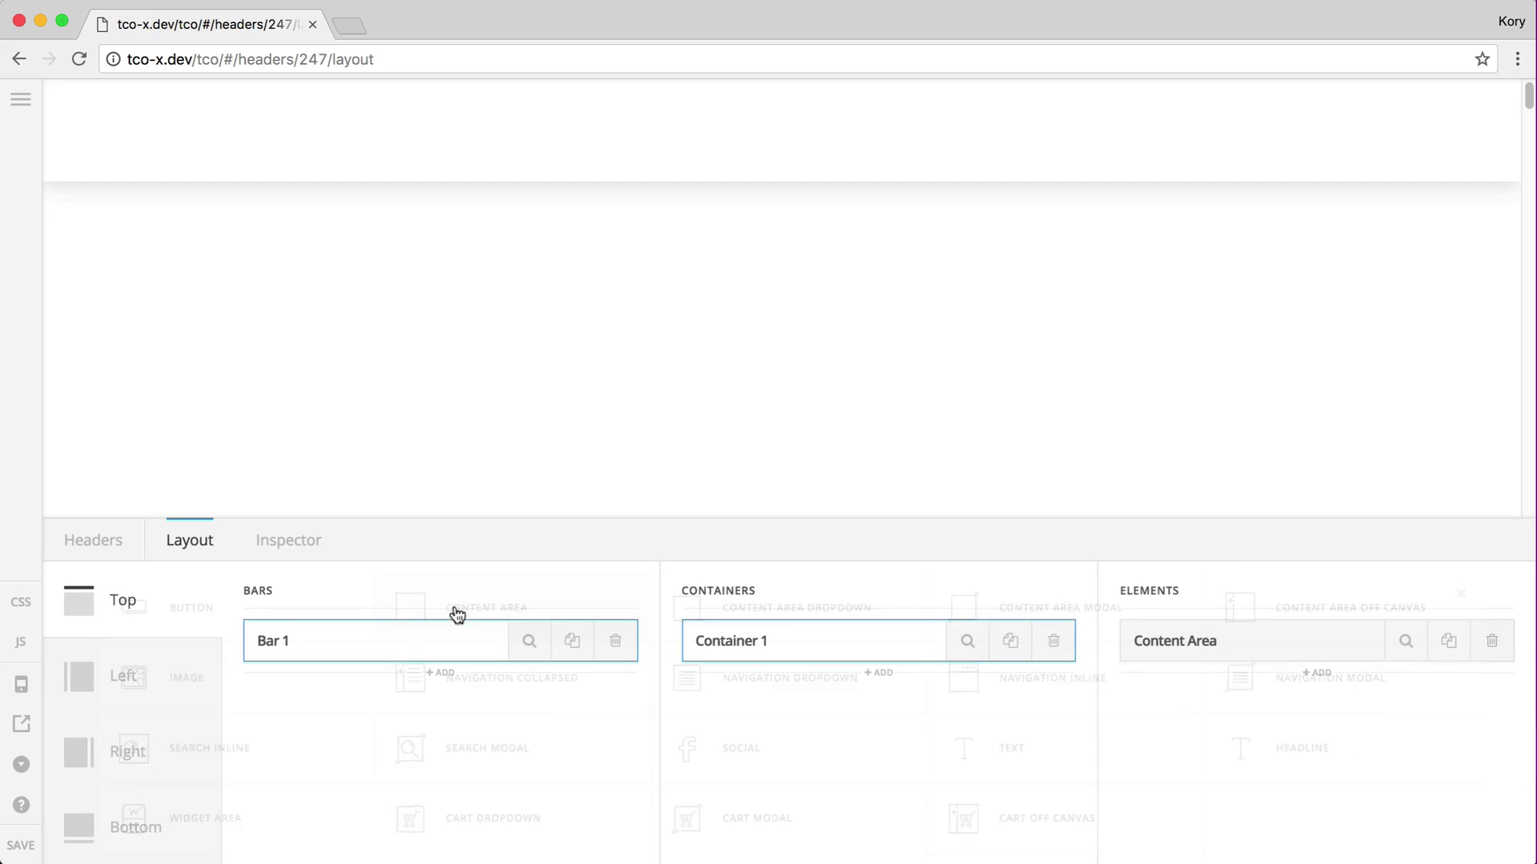
pyautogui.click(1405, 640)
pyautogui.click(504, 715)
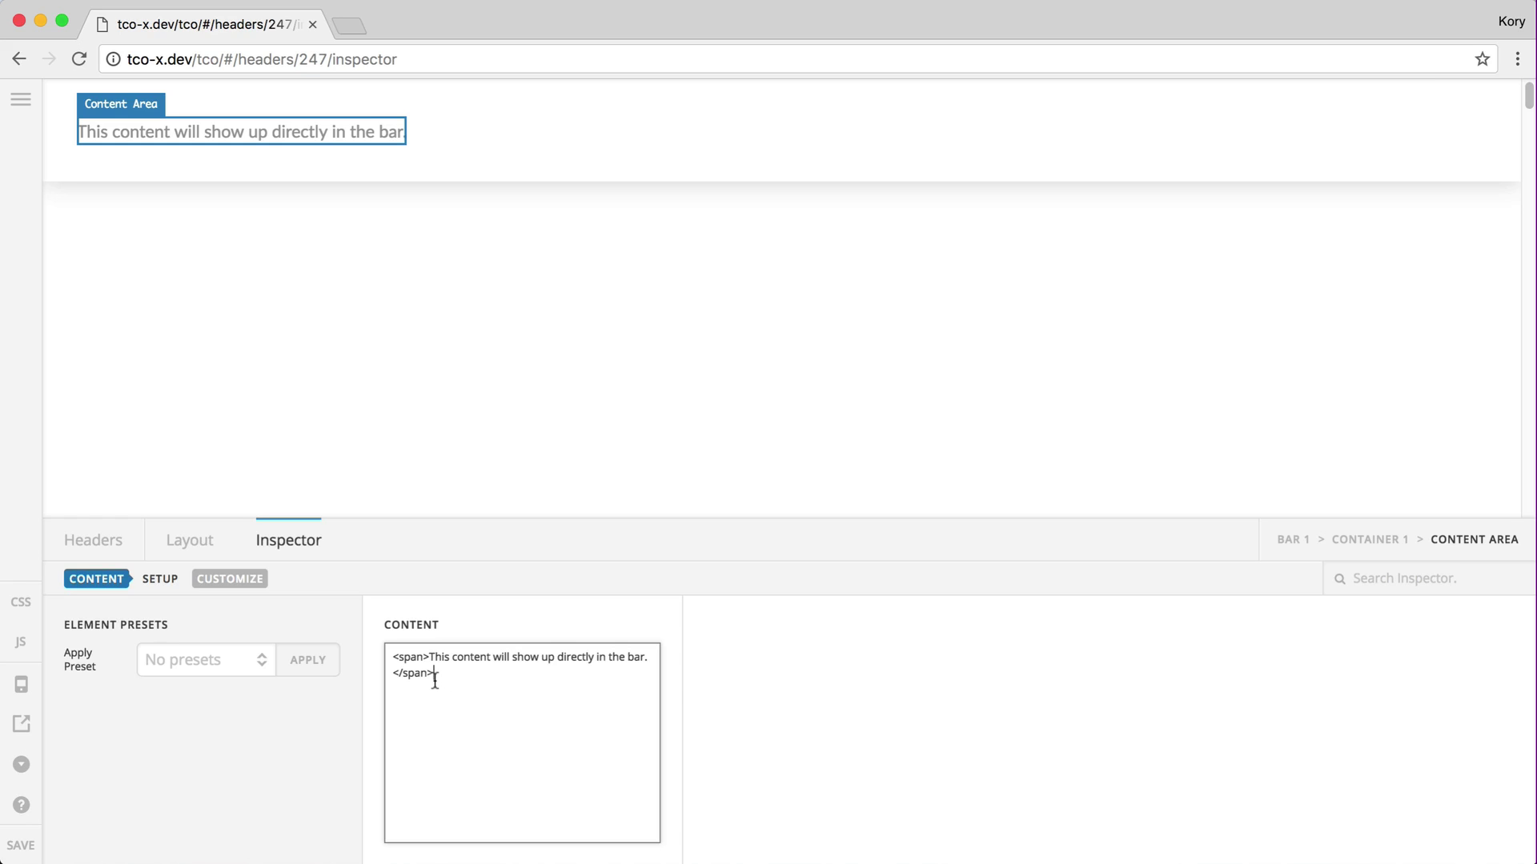
# Review the Content Area's Setup options, including its ID and Class fields
pyautogui.click(225, 580)
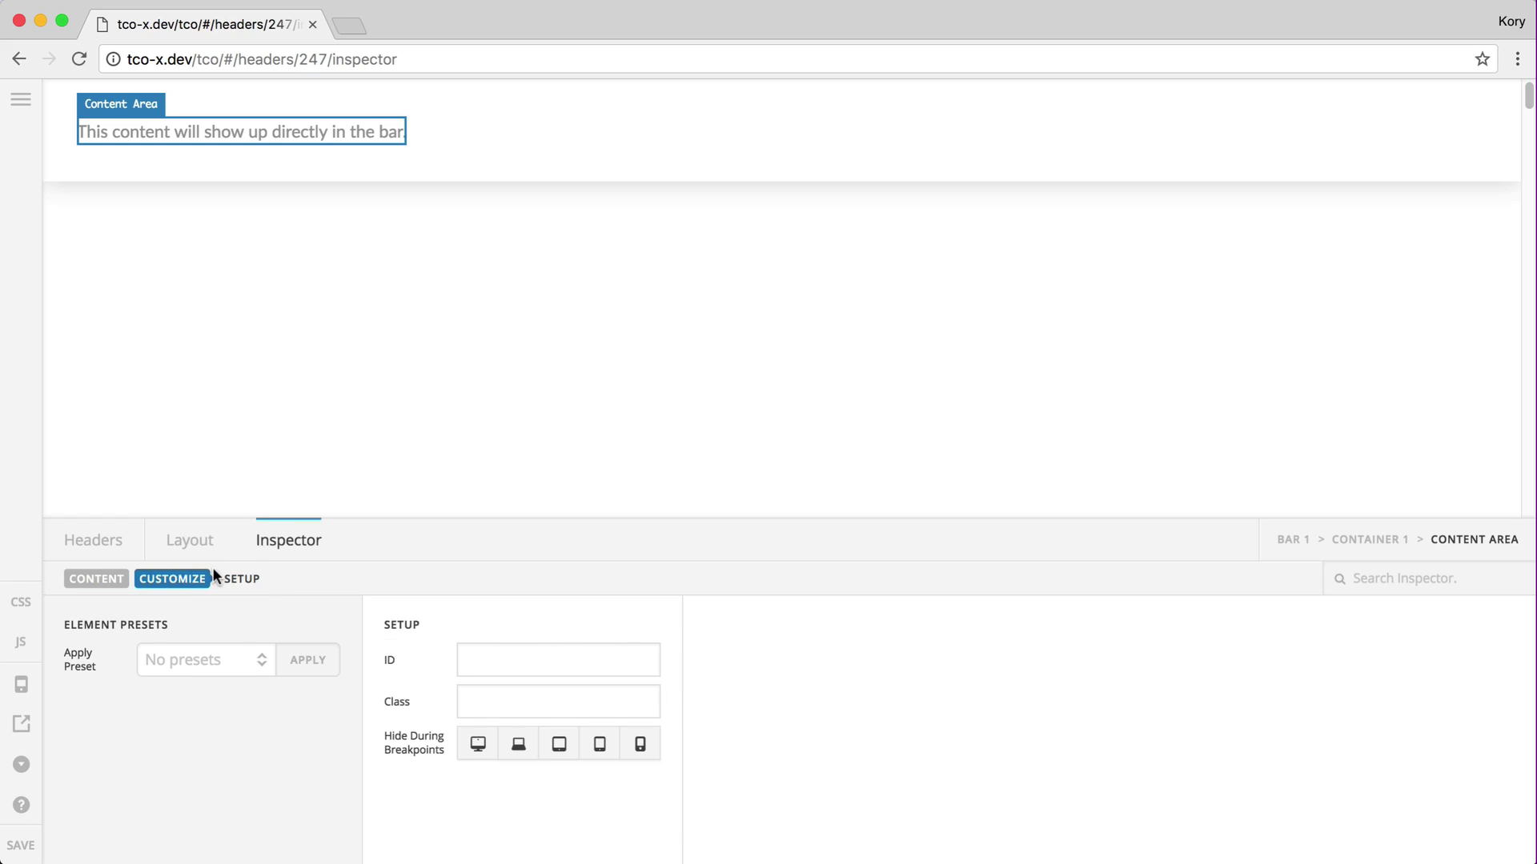
pyautogui.click(480, 653)
pyautogui.click(509, 693)
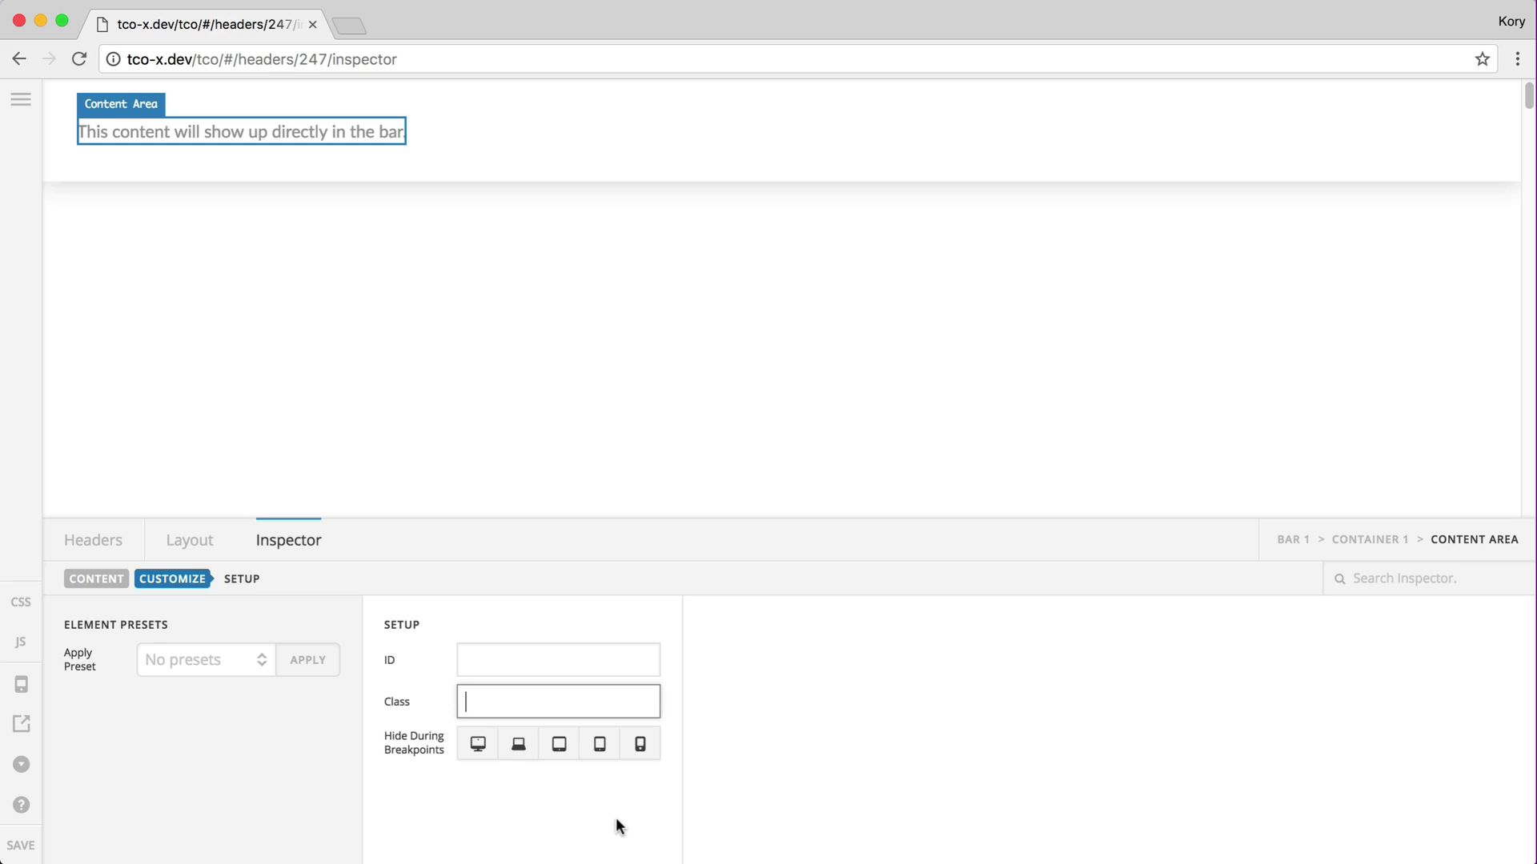
pyautogui.click(200, 540)
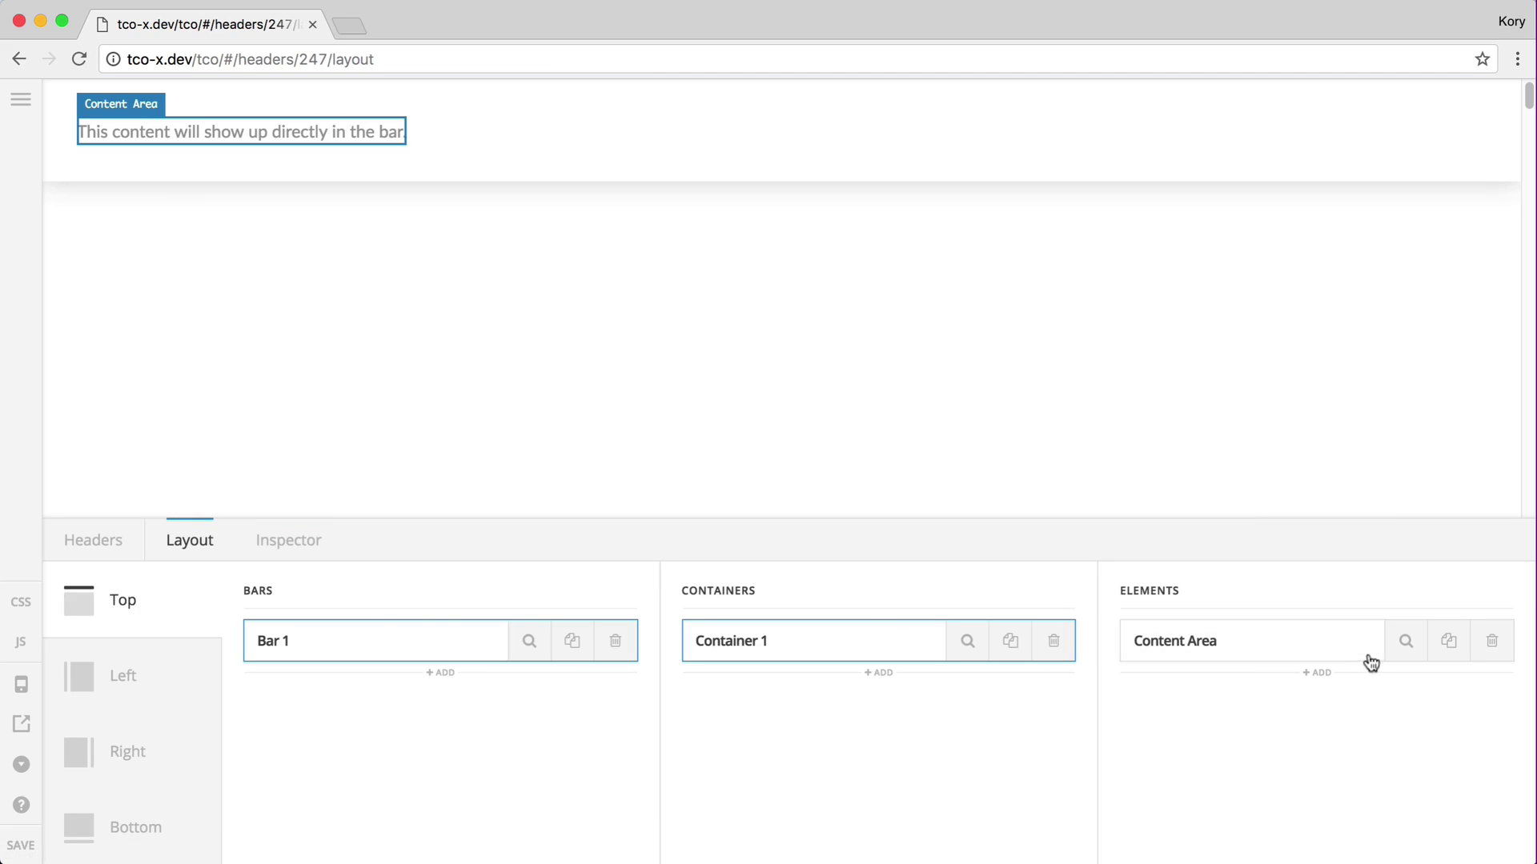
# Reopen the Content Area in the Inspector to view its span-wrapped placeholder markup
pyautogui.click(1405, 643)
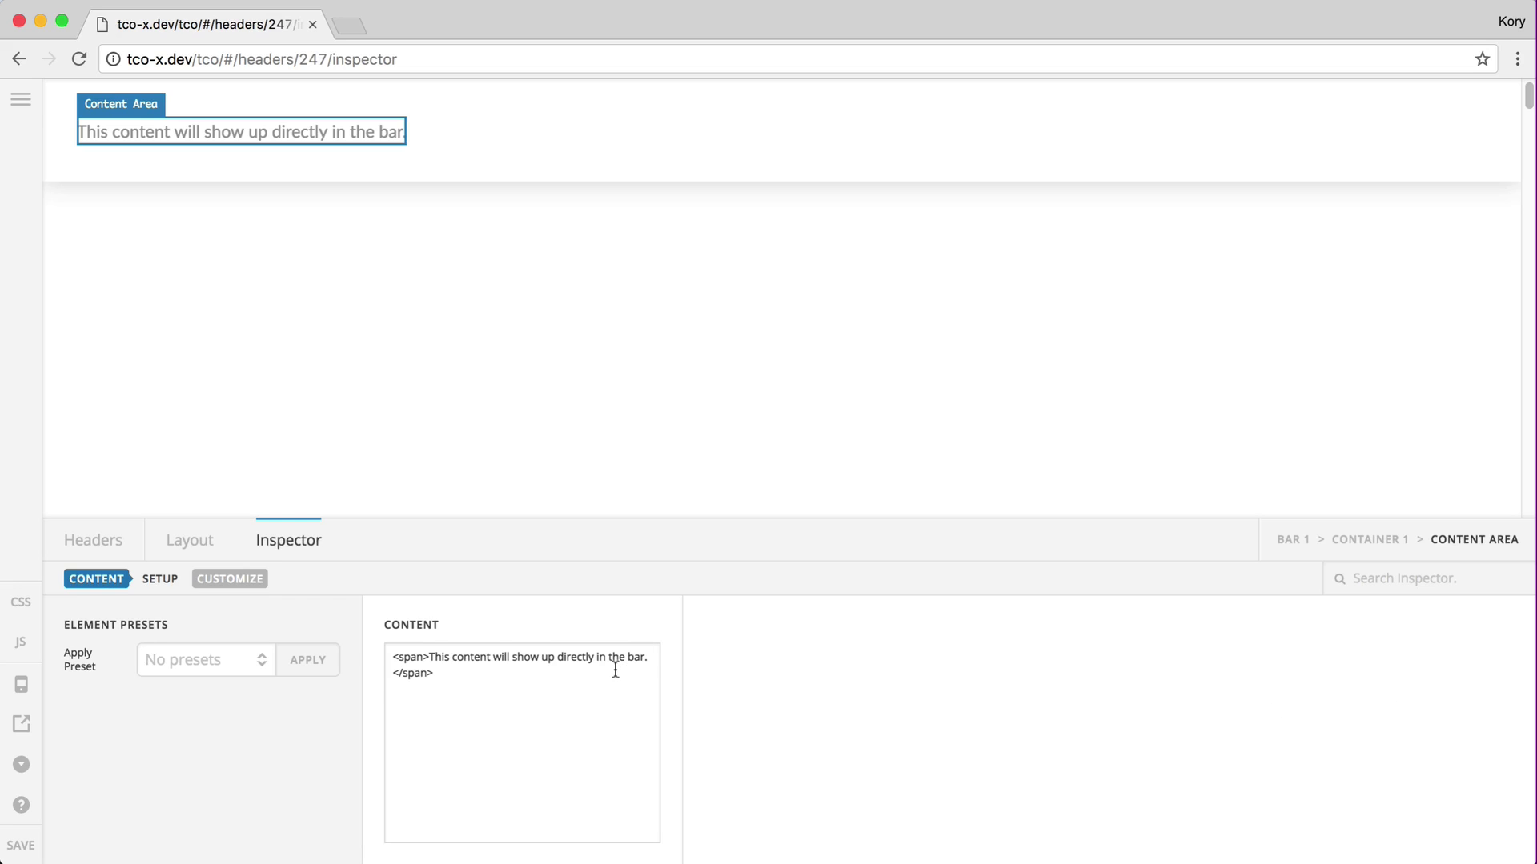
# Delete the Content Area, then add Content Area Dropdown, Content Area Modal and Content Area Off Canvas elements
pyautogui.click(190, 548)
pyautogui.click(1492, 641)
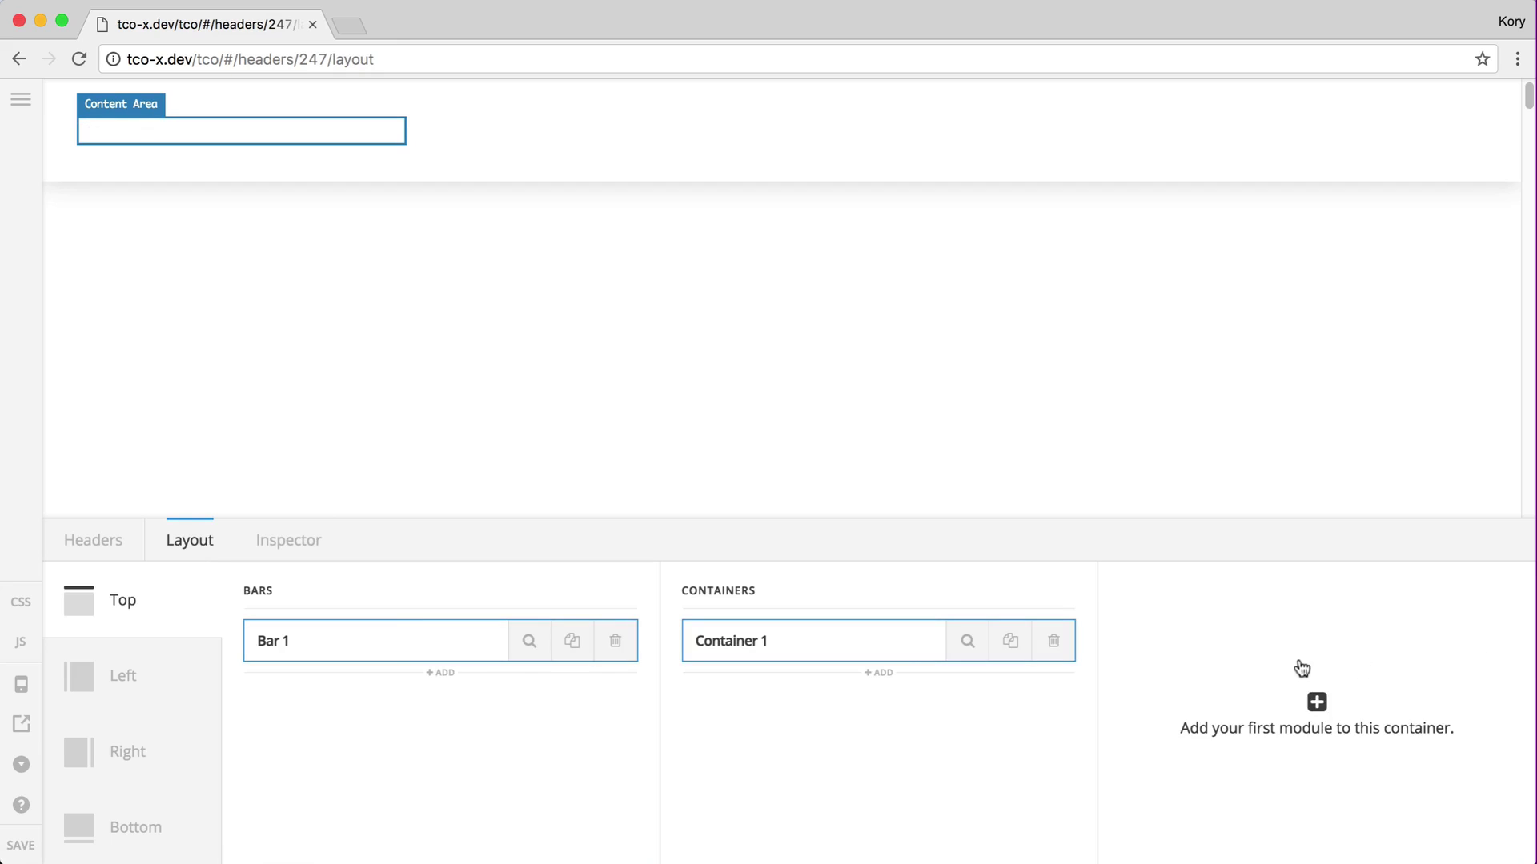
pyautogui.click(1316, 700)
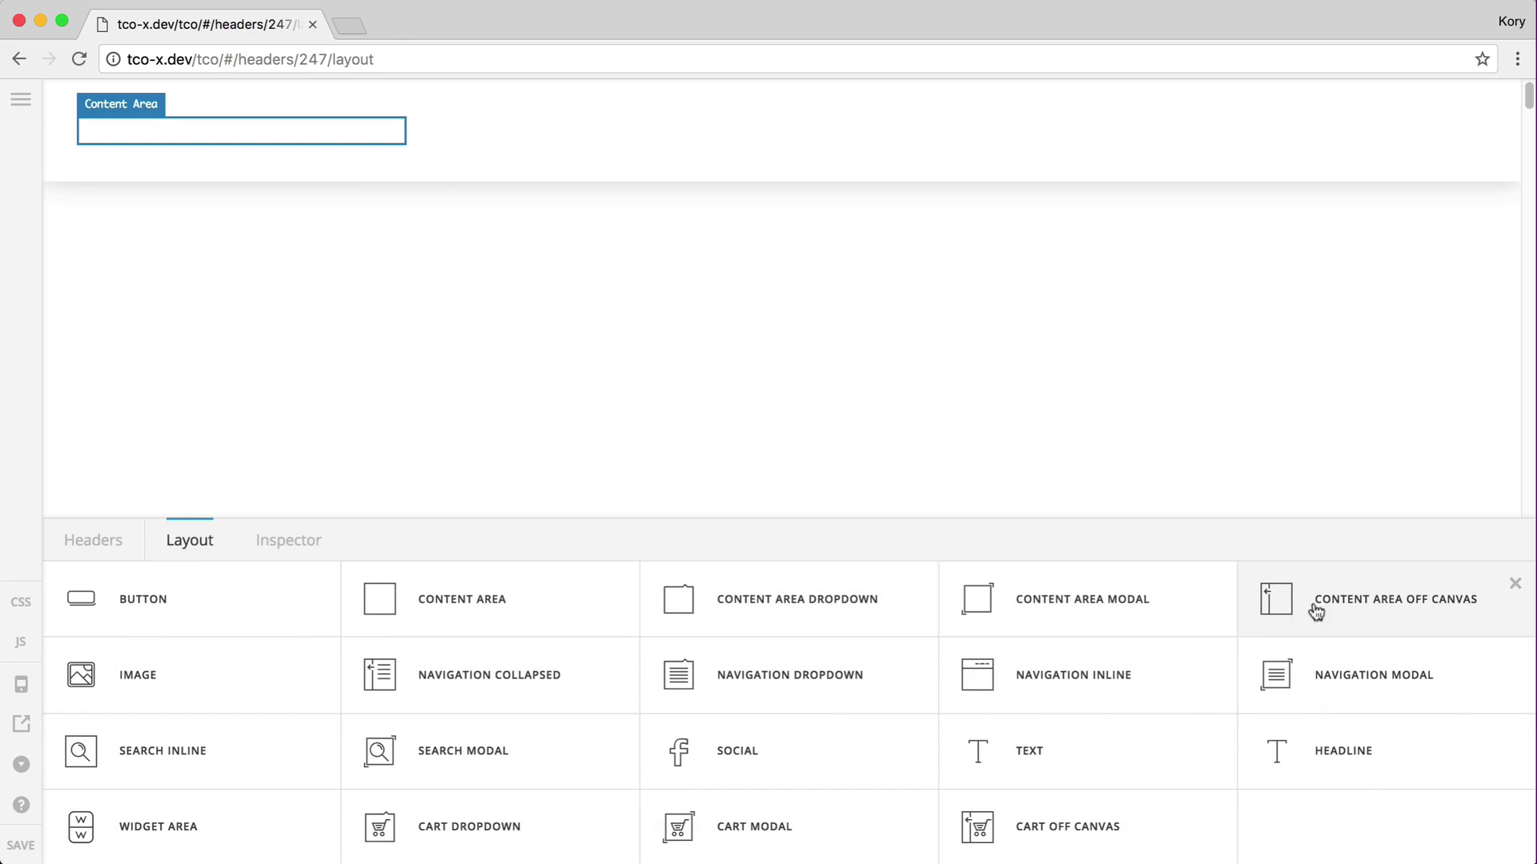
pyautogui.click(803, 588)
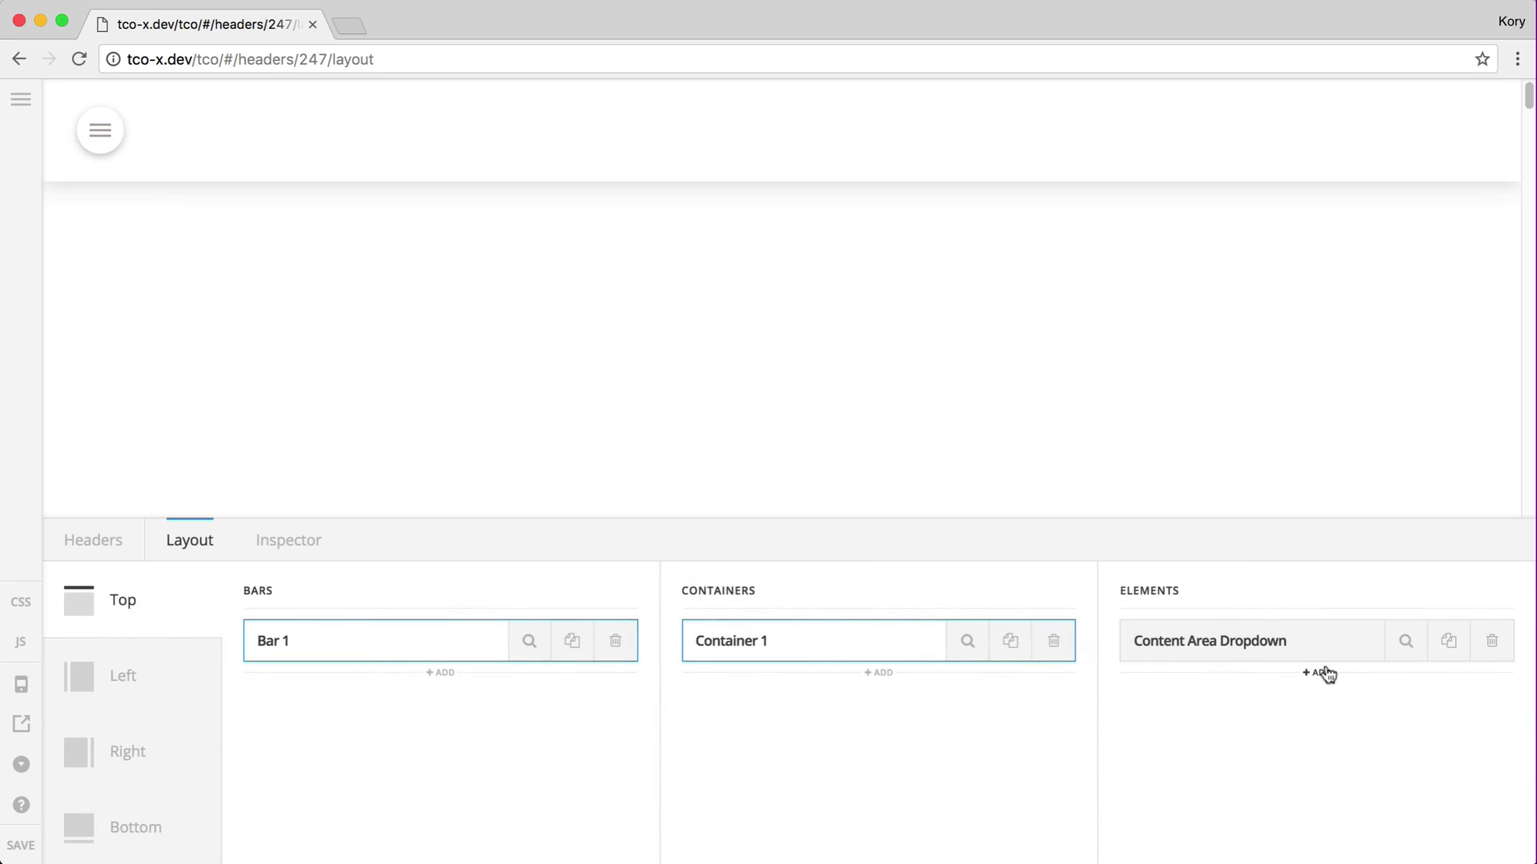
pyautogui.click(1328, 673)
pyautogui.click(1012, 597)
pyautogui.click(1317, 737)
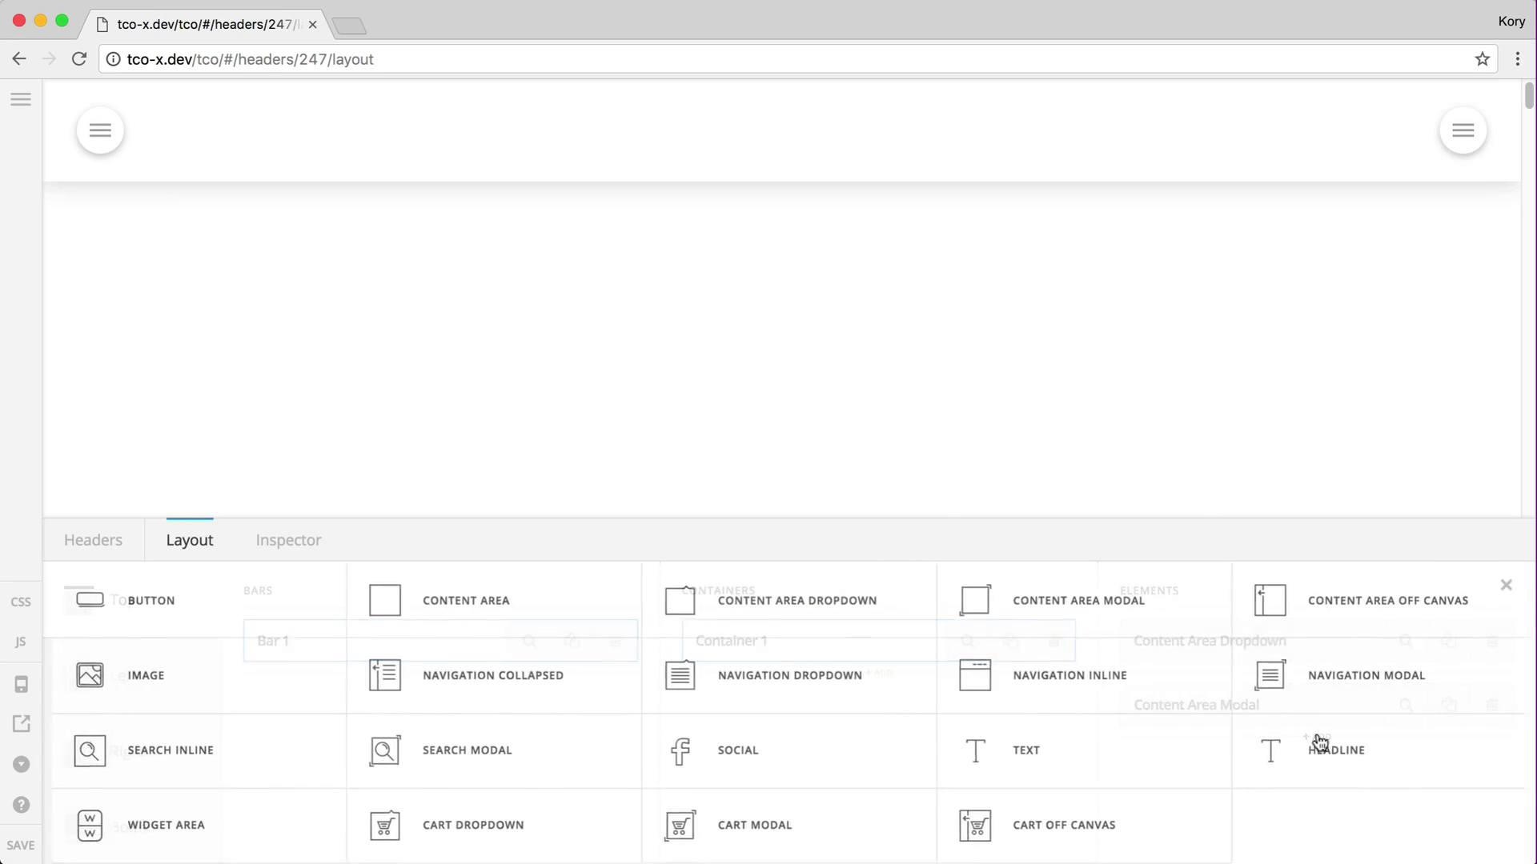
pyautogui.click(1313, 594)
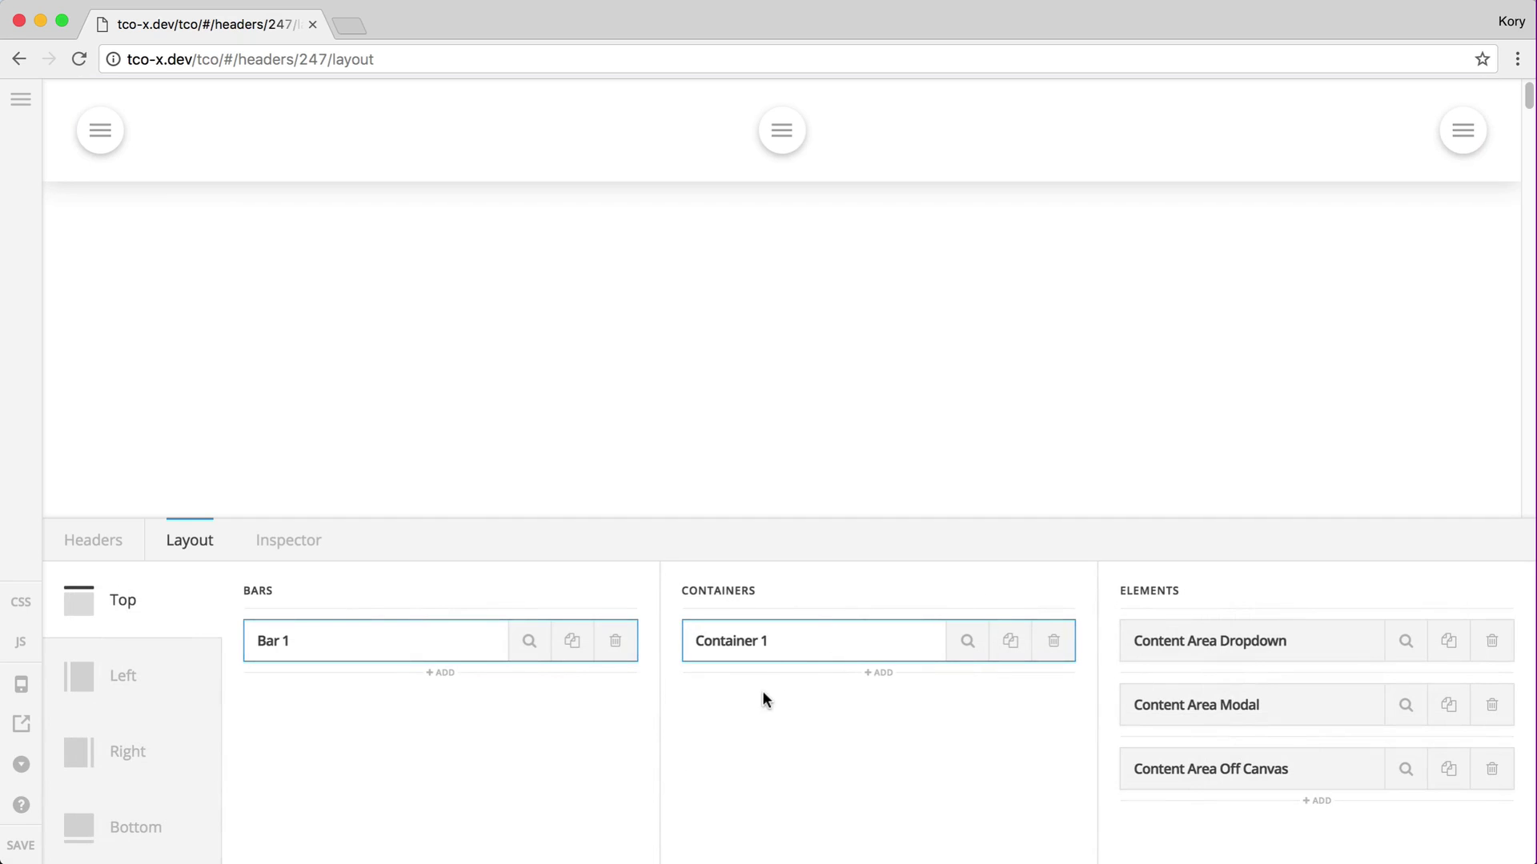
# Preview the dropdown, modal and off-canvas panels from each toggle, ending on the Content Area Dropdown
pyautogui.click(111, 149)
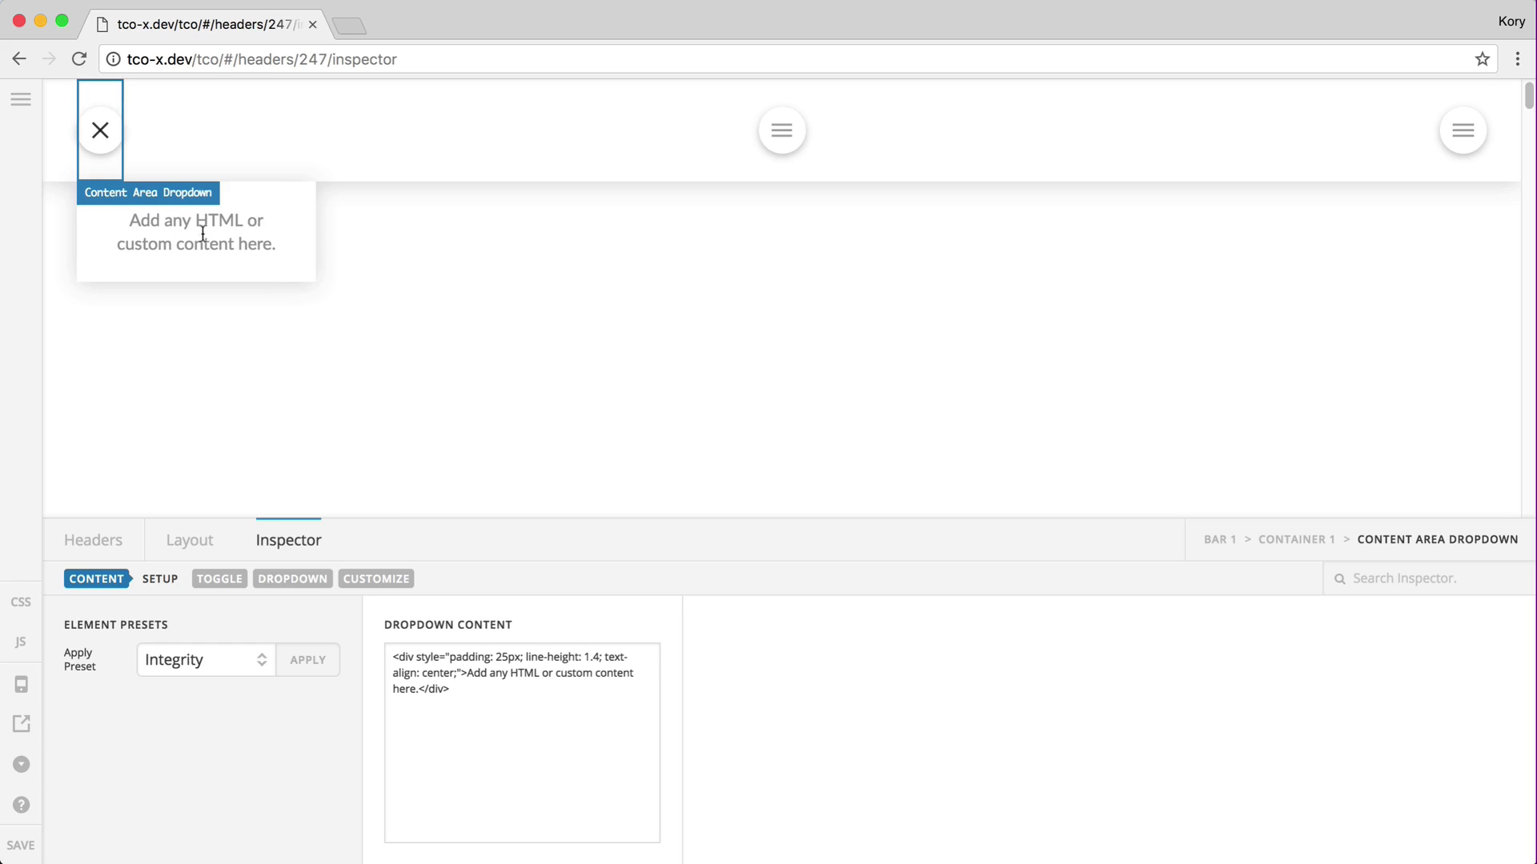
pyautogui.click(790, 132)
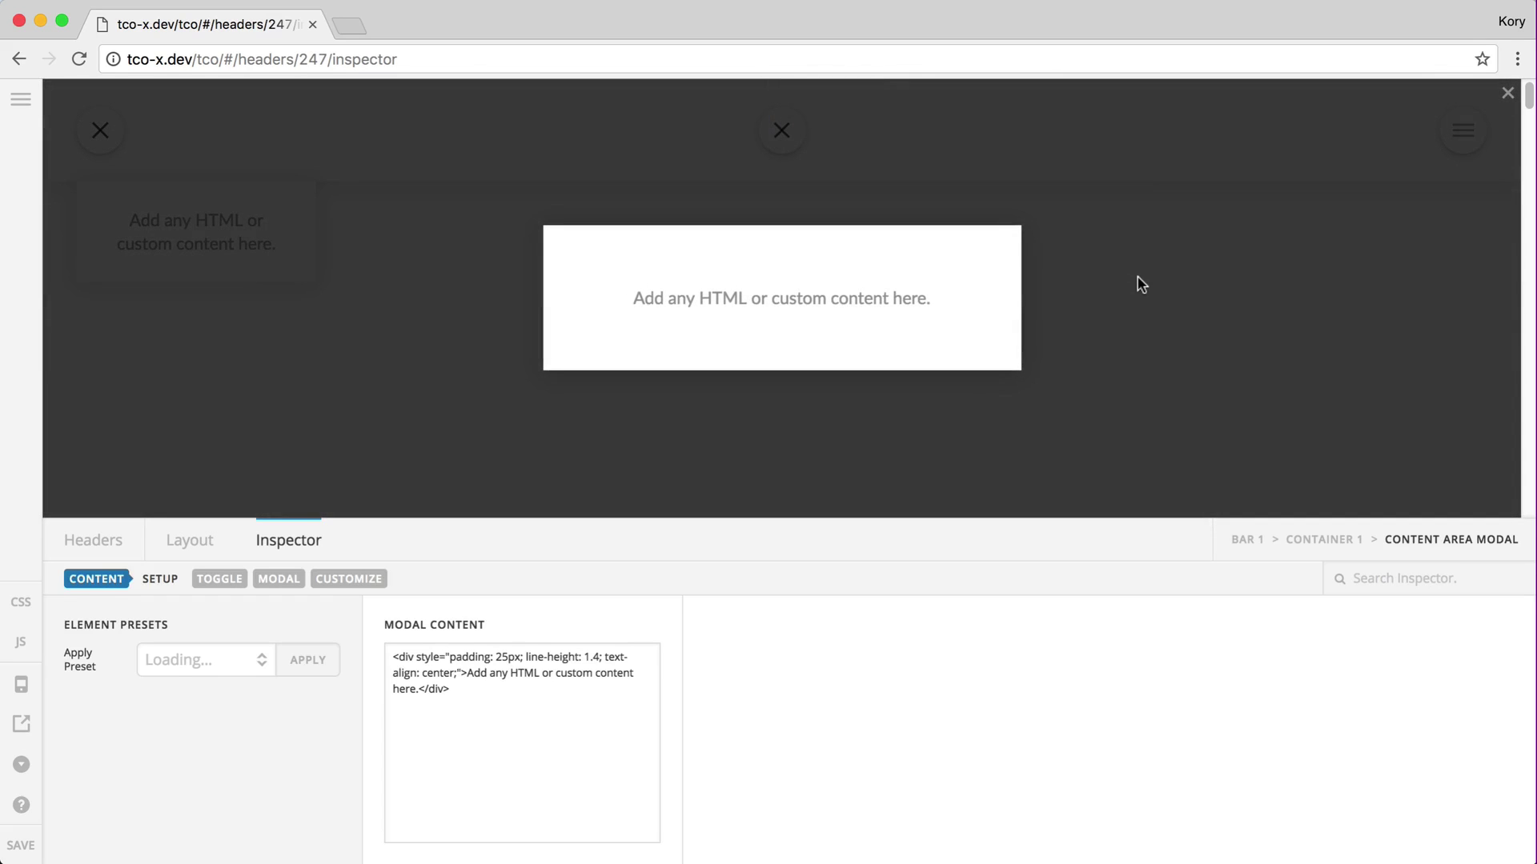
pyautogui.click(1139, 281)
pyautogui.click(1464, 132)
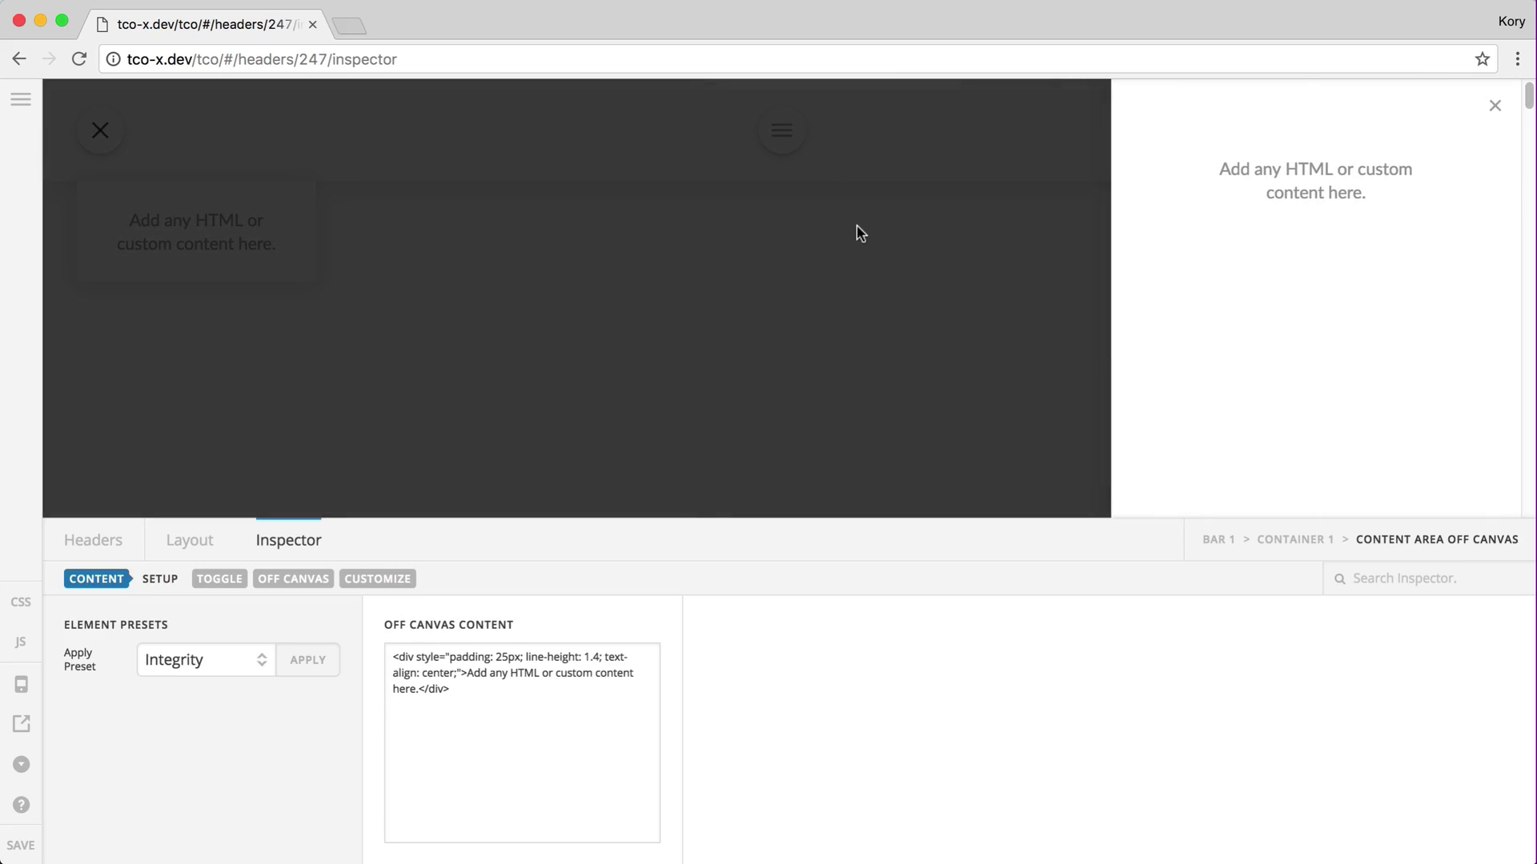
pyautogui.click(640, 302)
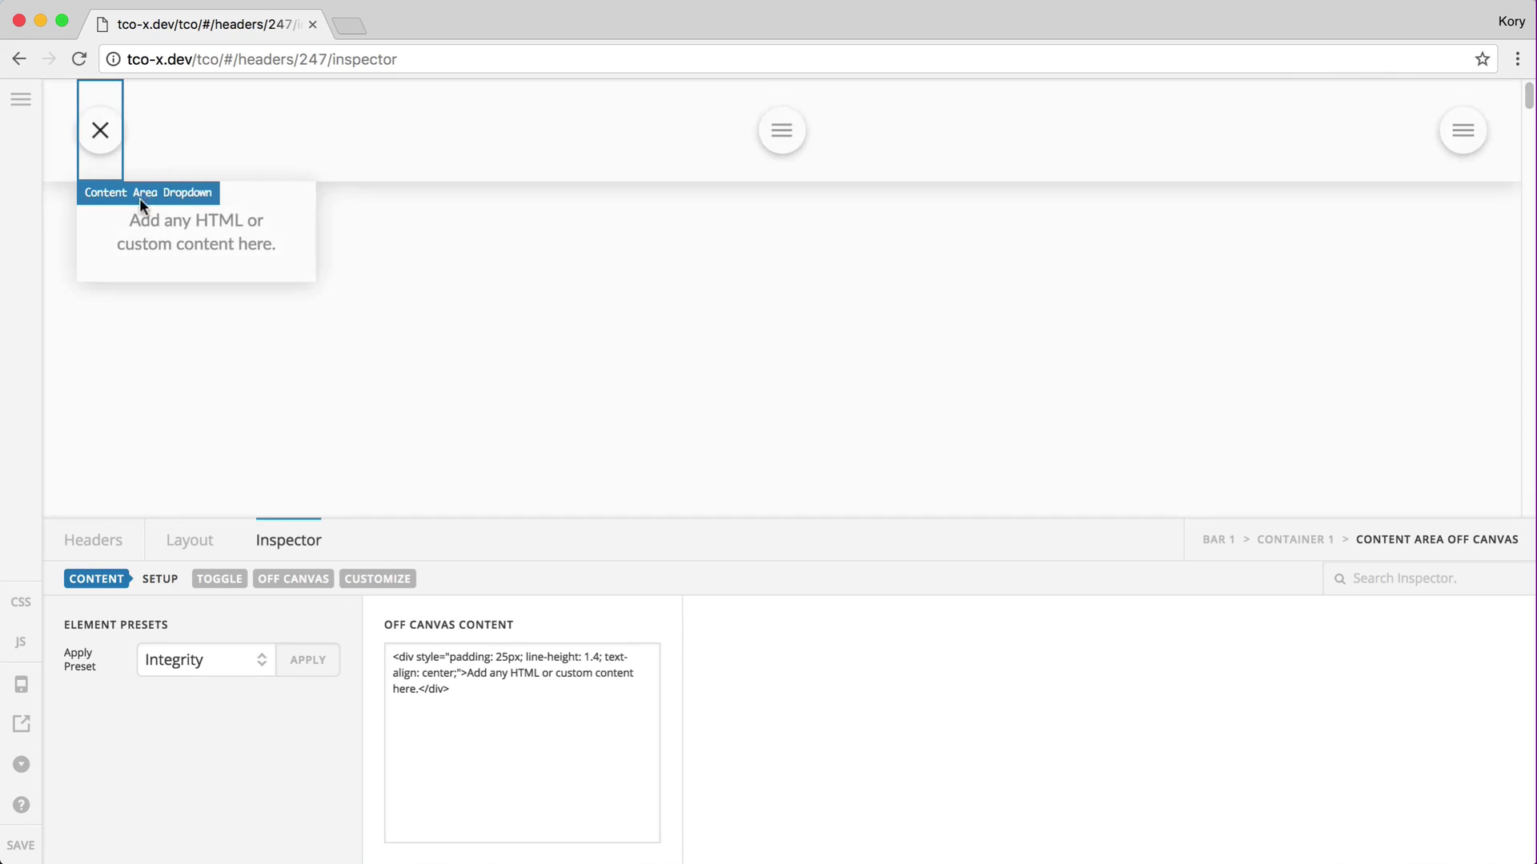
pyautogui.click(99, 132)
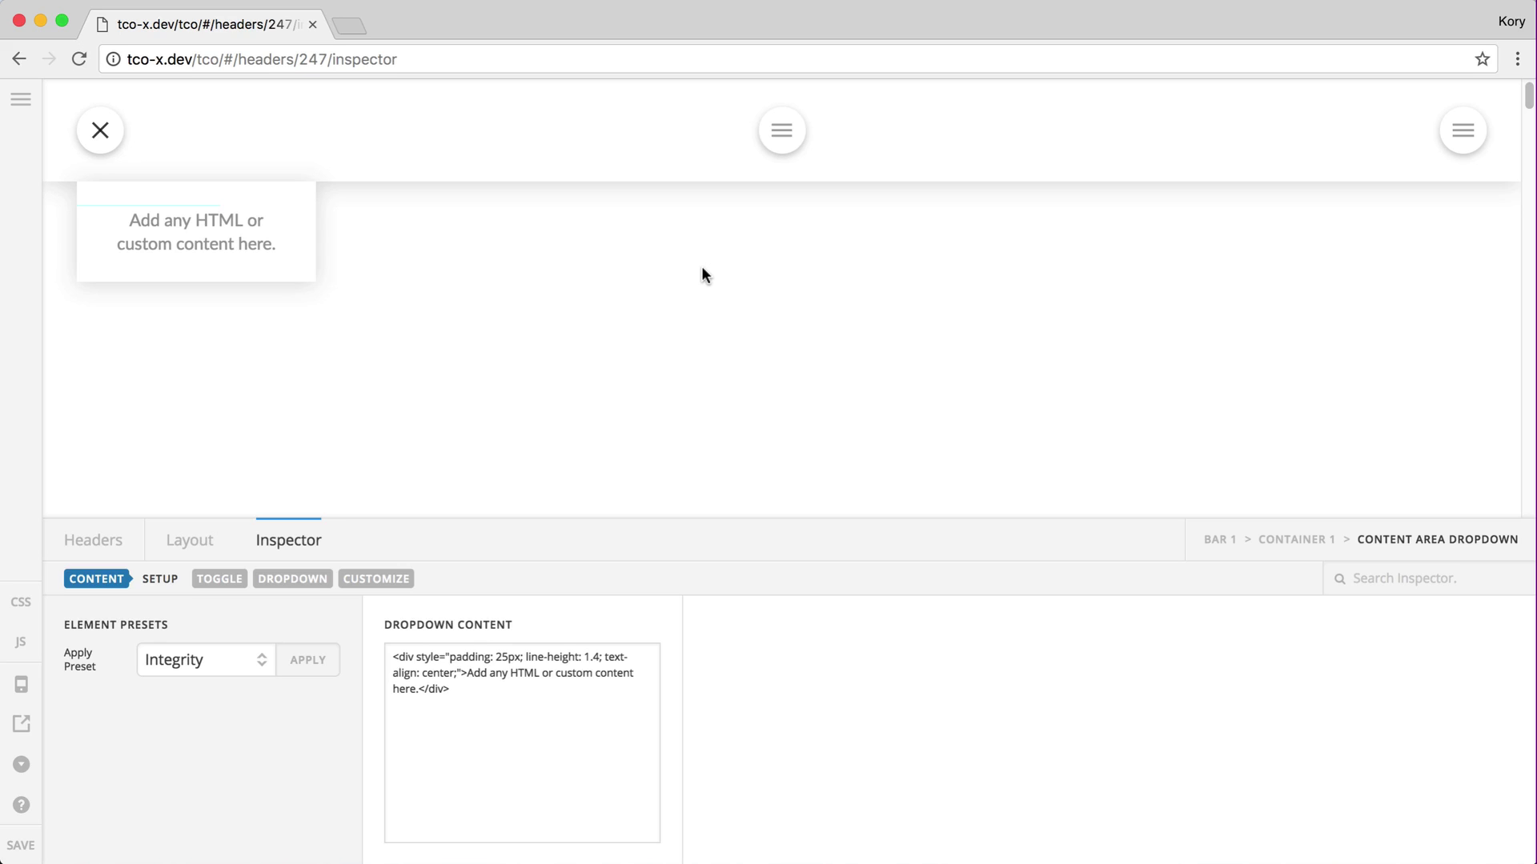
# Open the Content Area Modal preview from the middle toggle and close it again
pyautogui.click(782, 131)
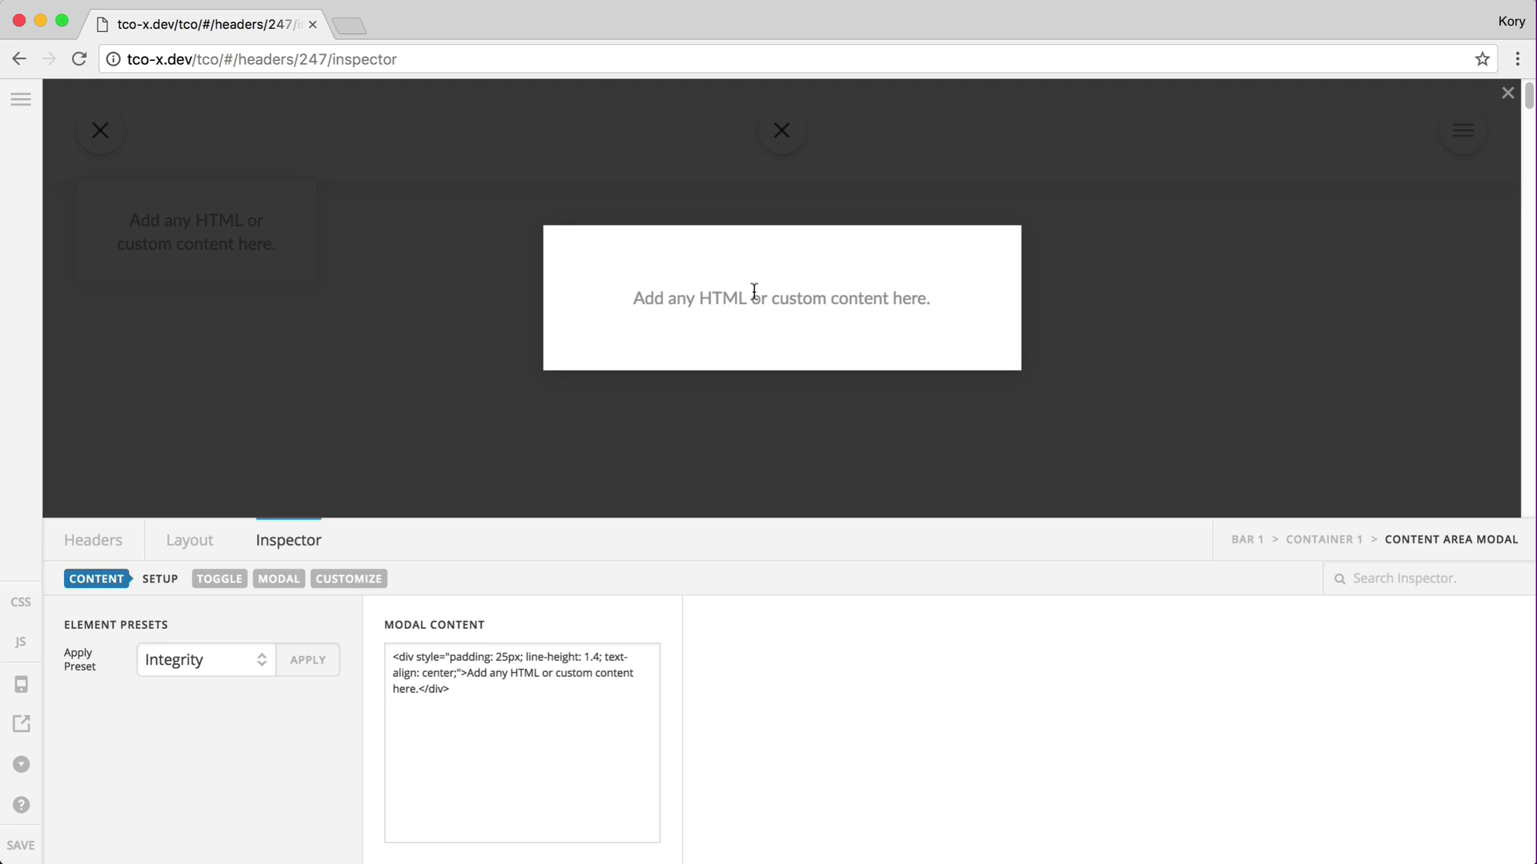
pyautogui.click(1194, 269)
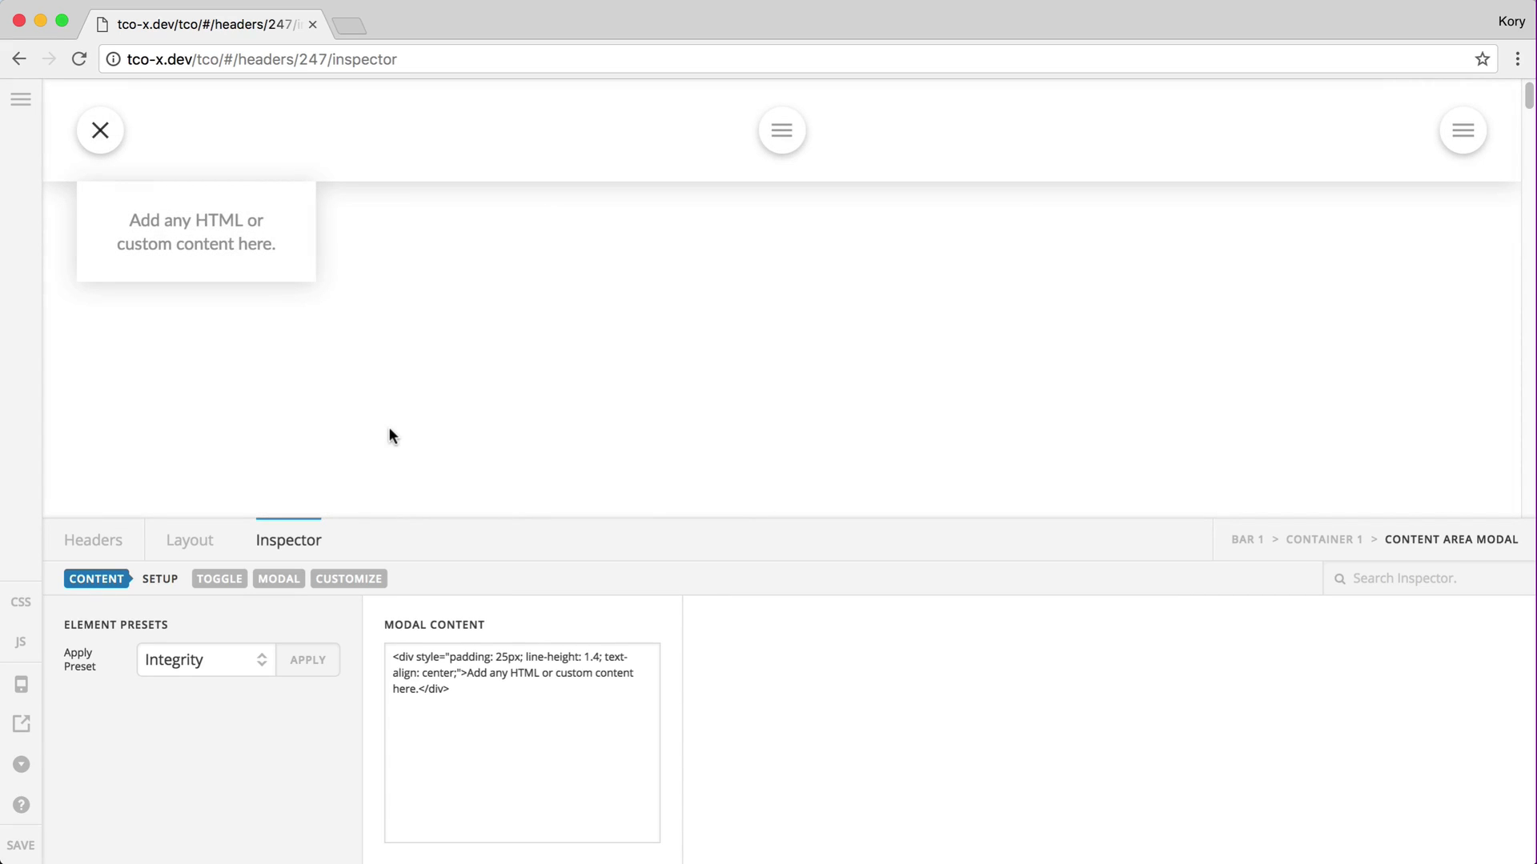
# Remove the Dropdown, Modal and Off Canvas elements and add a single Content Area to Bar 1
pyautogui.click(178, 552)
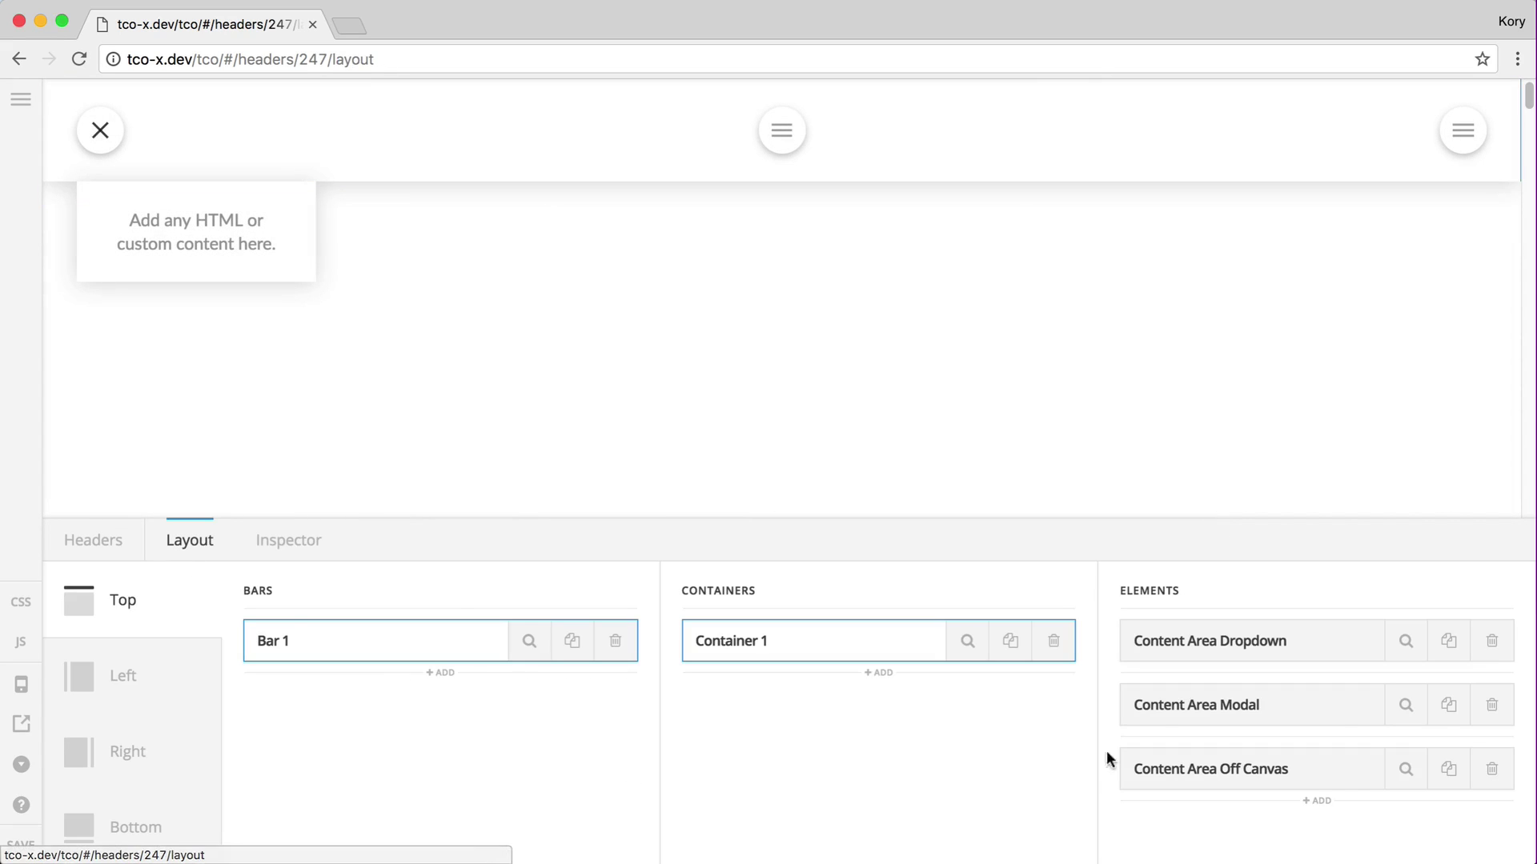
pyautogui.click(1498, 645)
pyautogui.click(1498, 645)
pyautogui.click(1498, 645)
pyautogui.click(1317, 693)
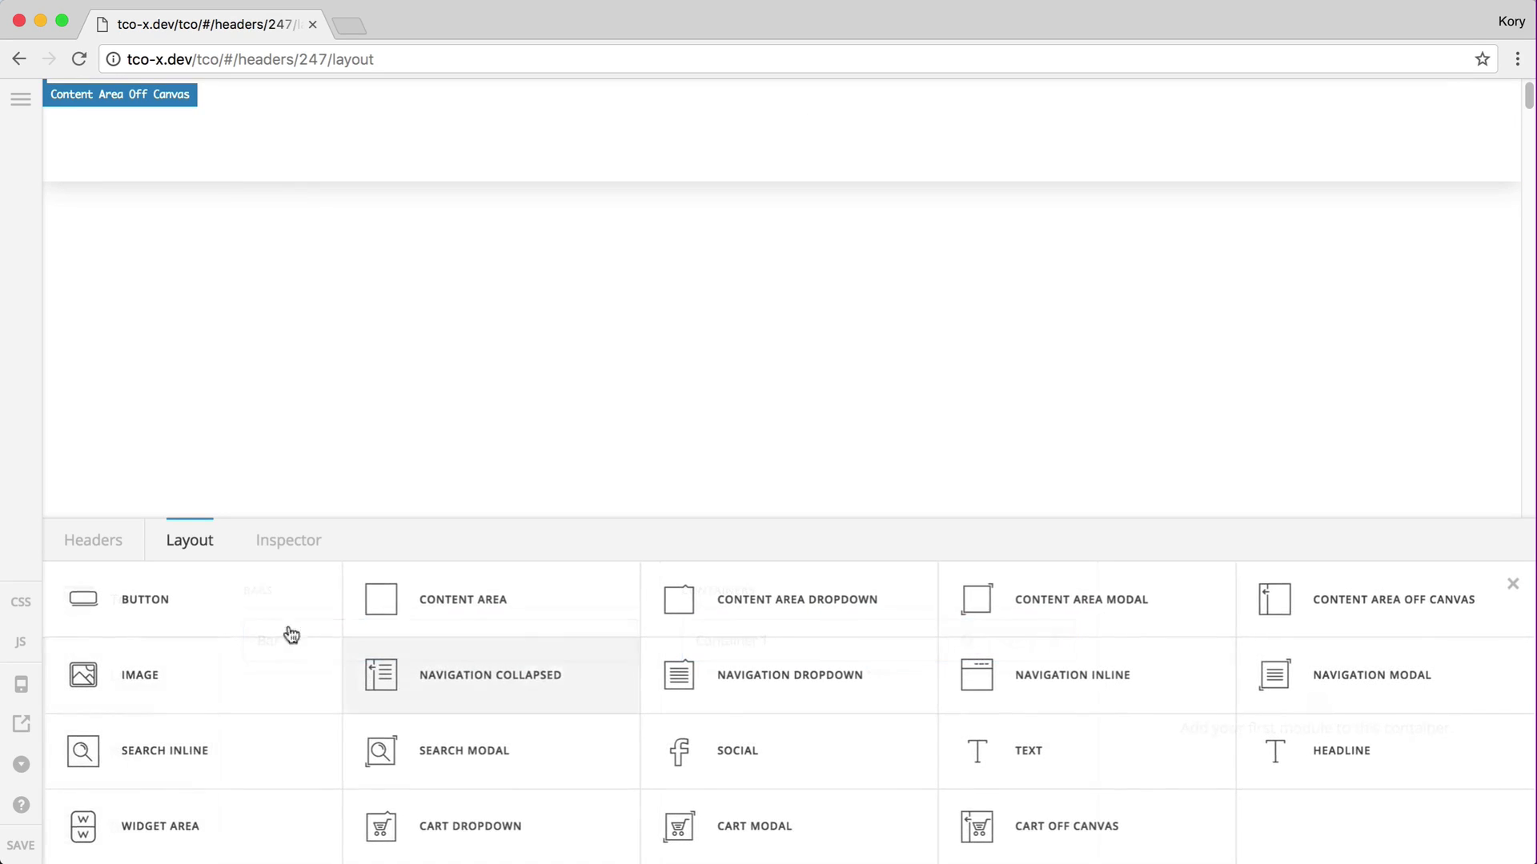
pyautogui.click(509, 600)
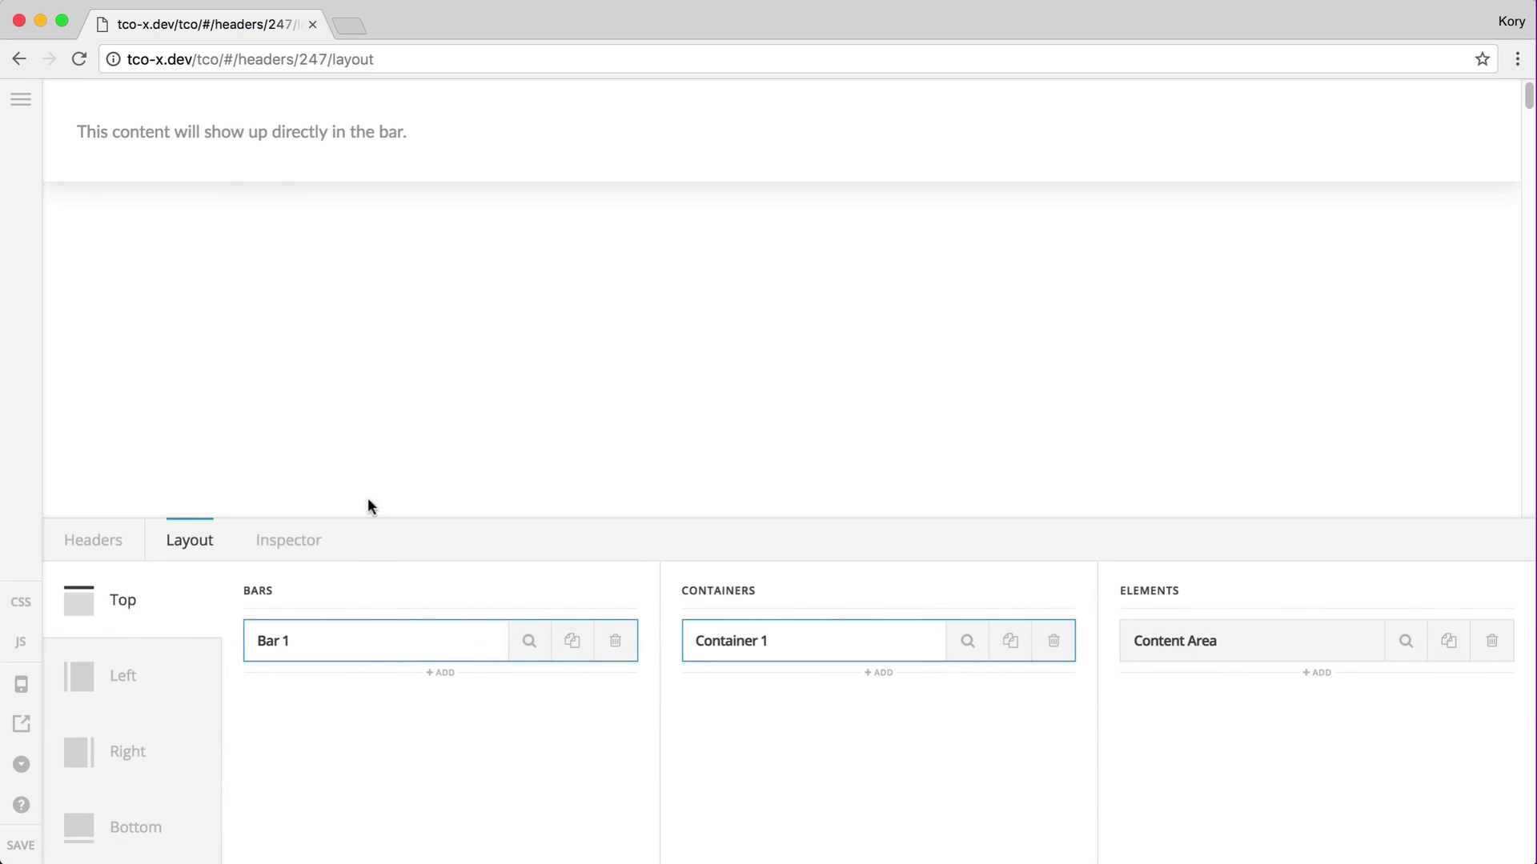
# Set Bar 1's Outer Spacing to 0 and Height to auto
pyautogui.click(64, 123)
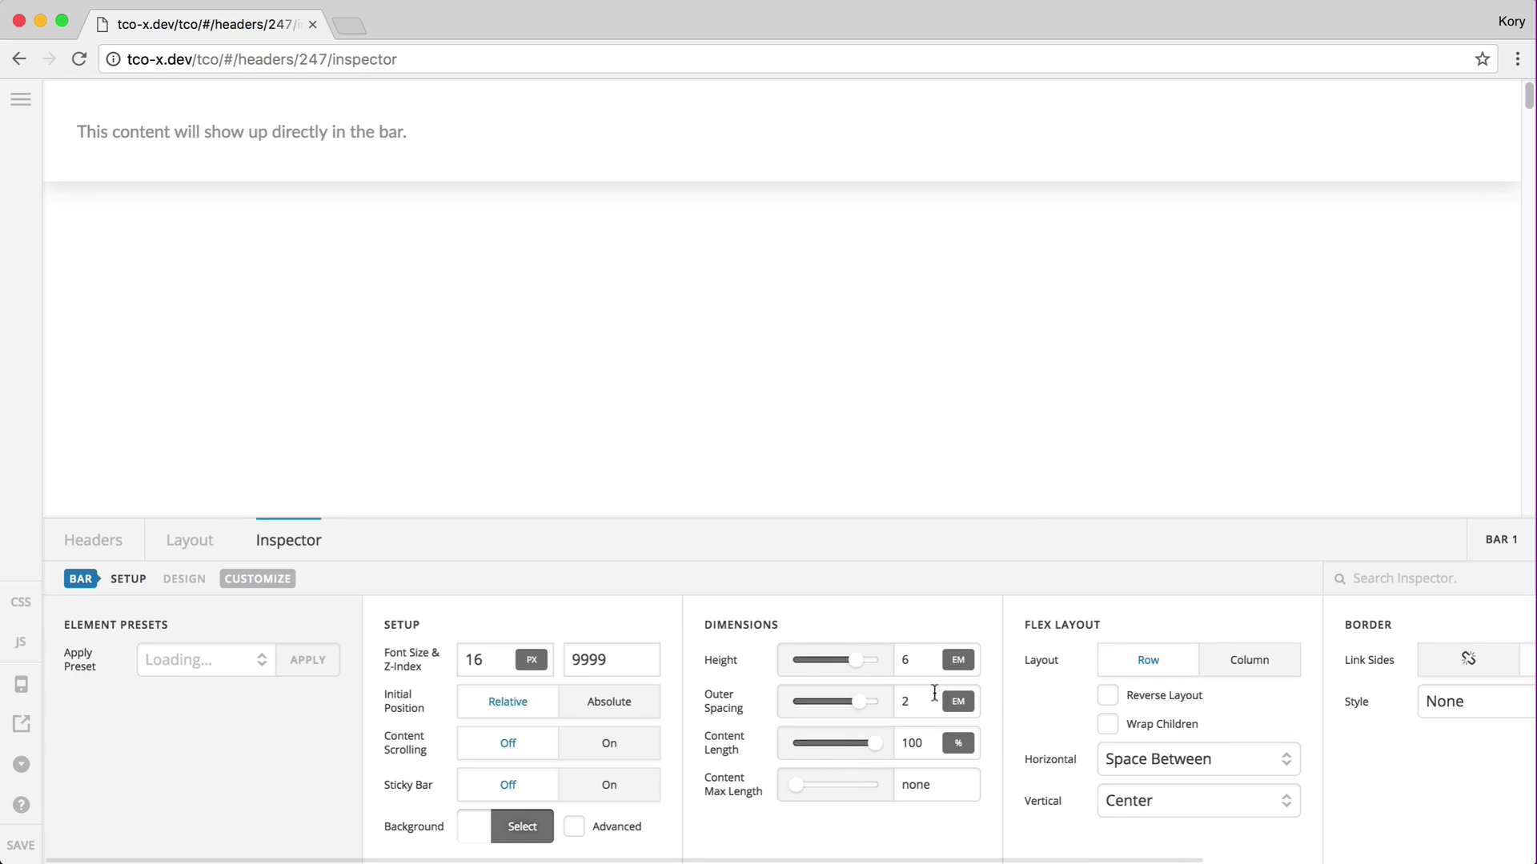
pyautogui.doubleClick(916, 695)
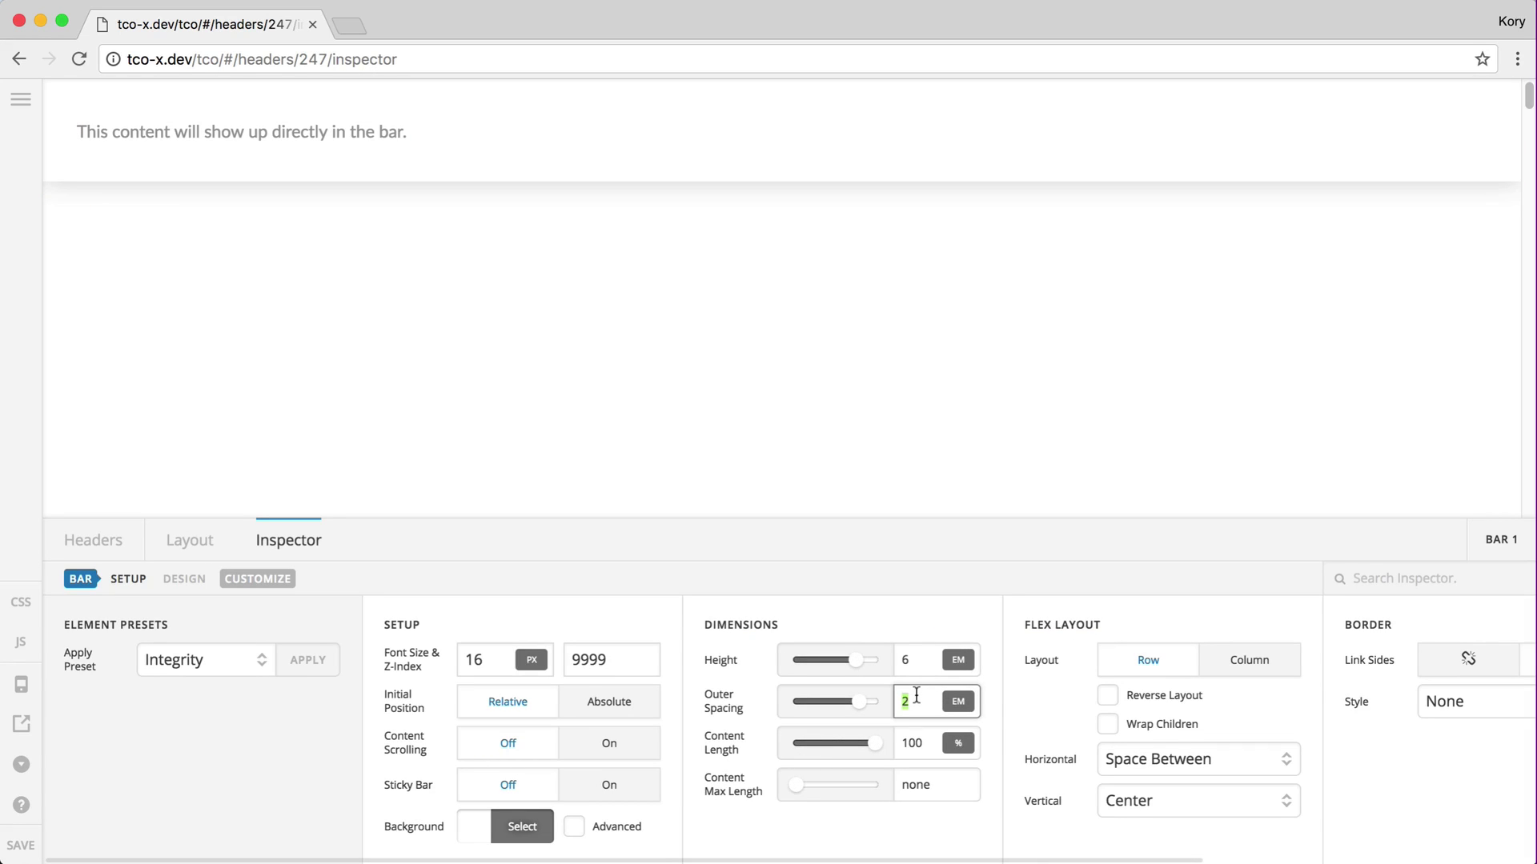
pyautogui.write('0')
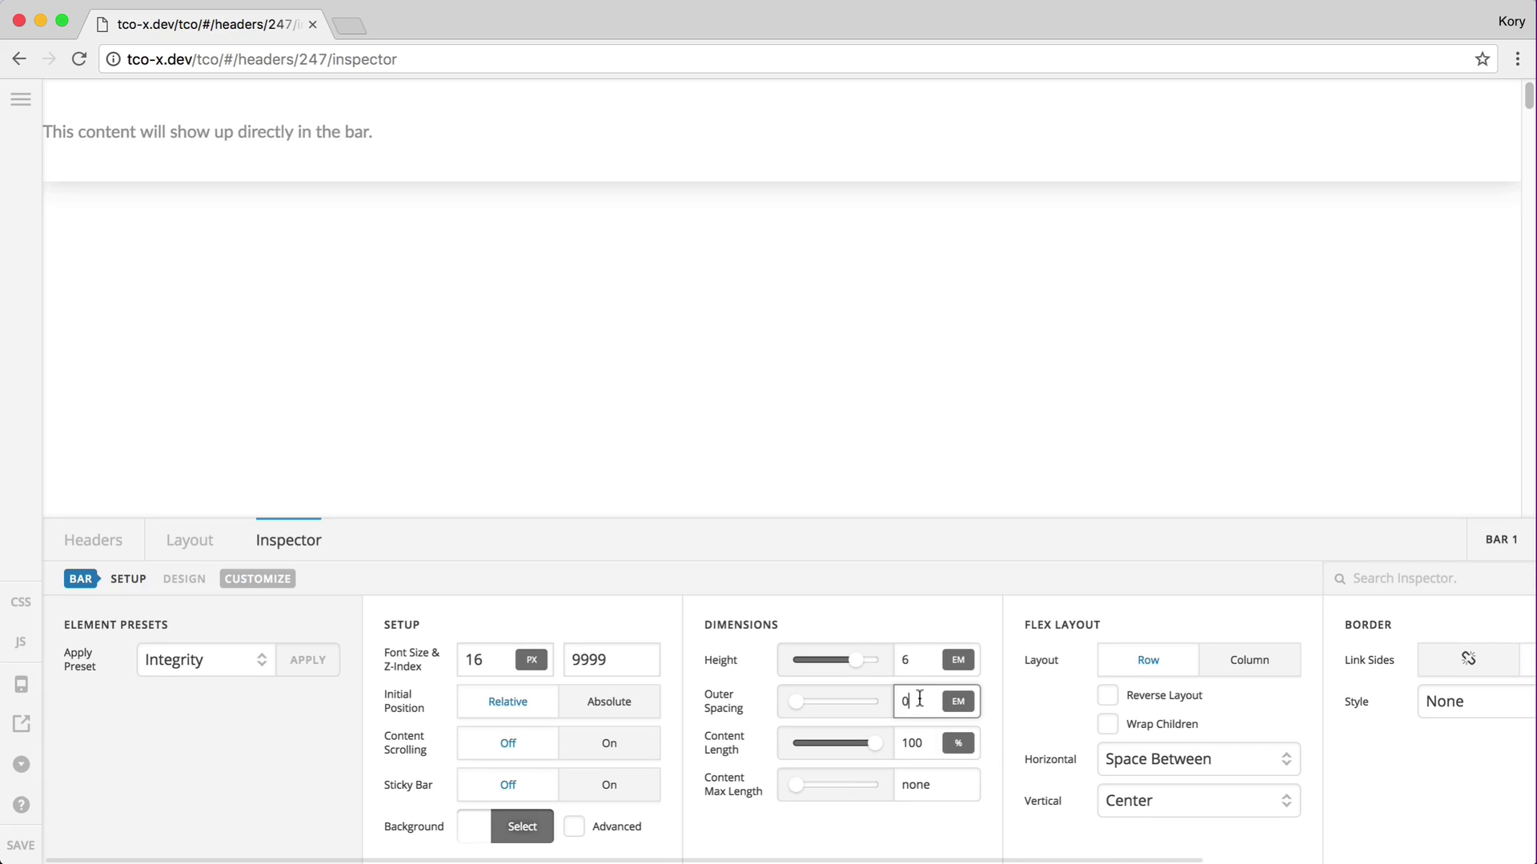
pyautogui.doubleClick(911, 659)
pyautogui.write('auto')
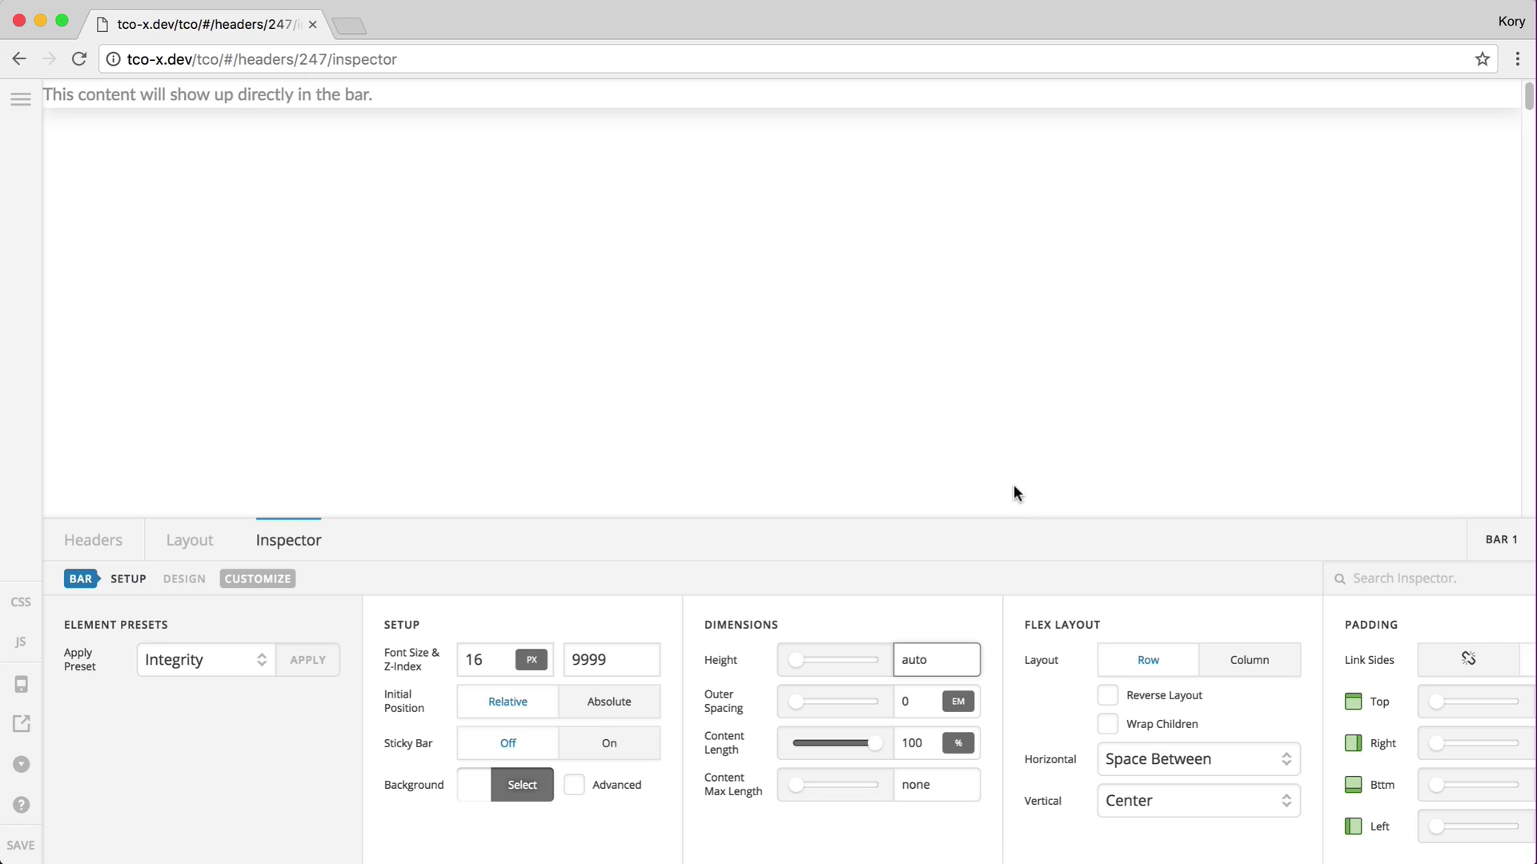
# Copy the creative-frontpage rev_slider shortcode from the saved clipboard notes
pyautogui.hotkey('ctrl', 'alt', 'u')
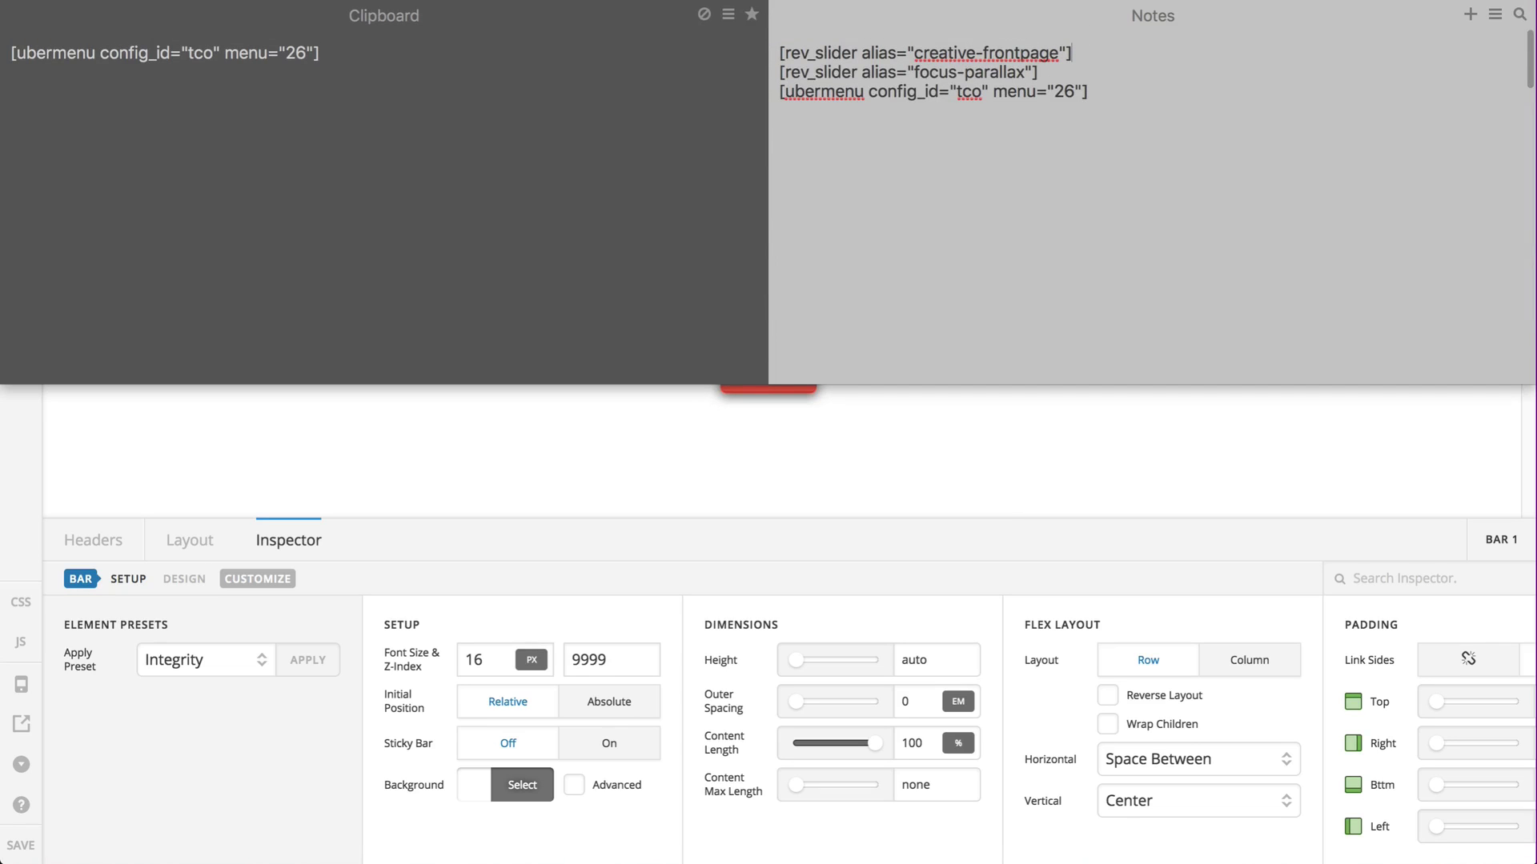
pyautogui.press('super+shift+Left')
pyautogui.press('super+c')
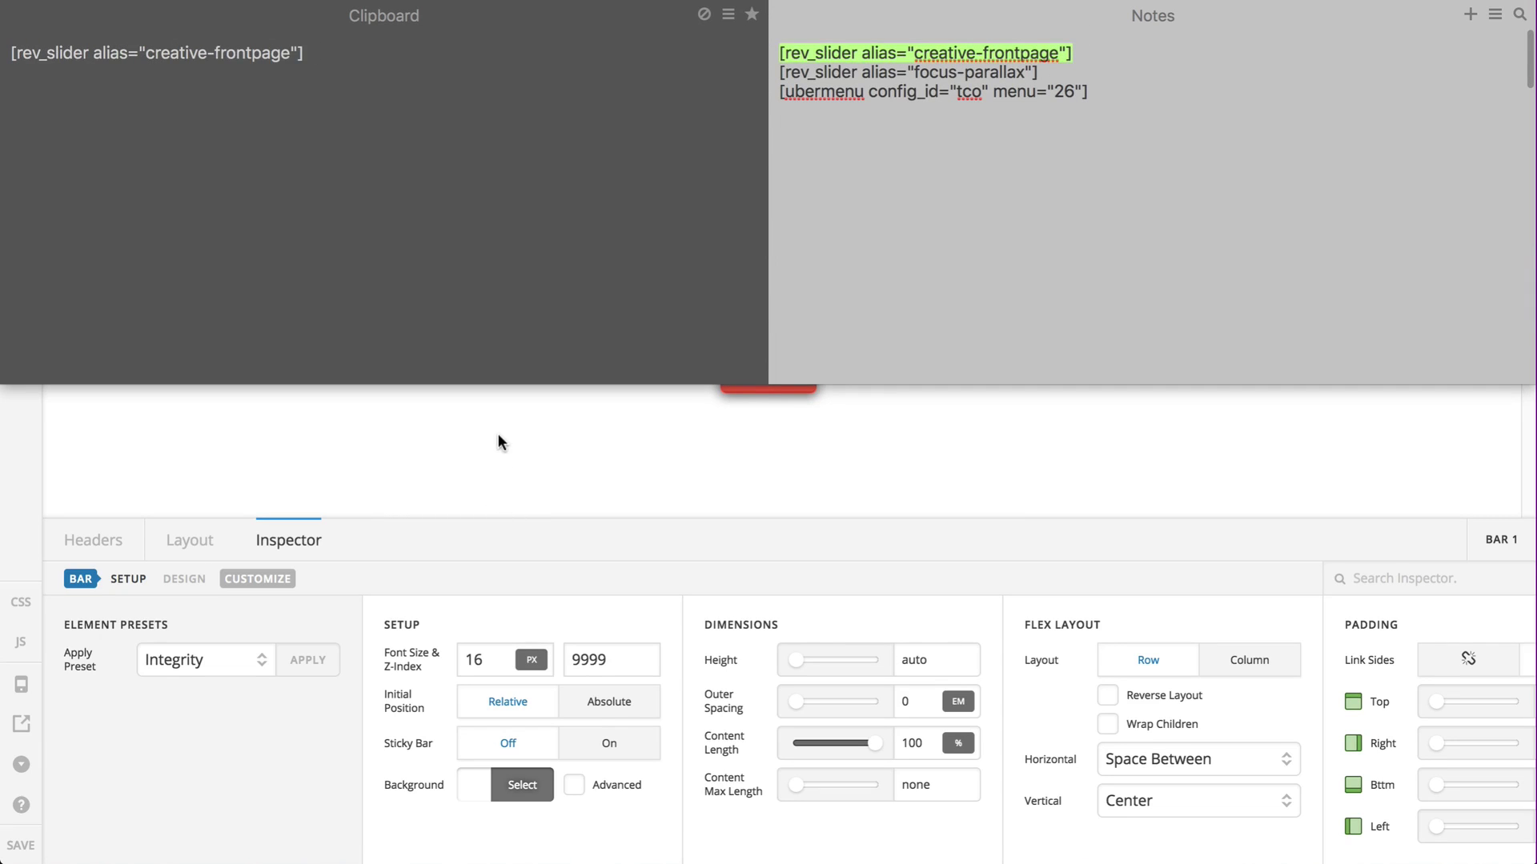
pyautogui.hotkey('ctrl', 'alt', 'u')
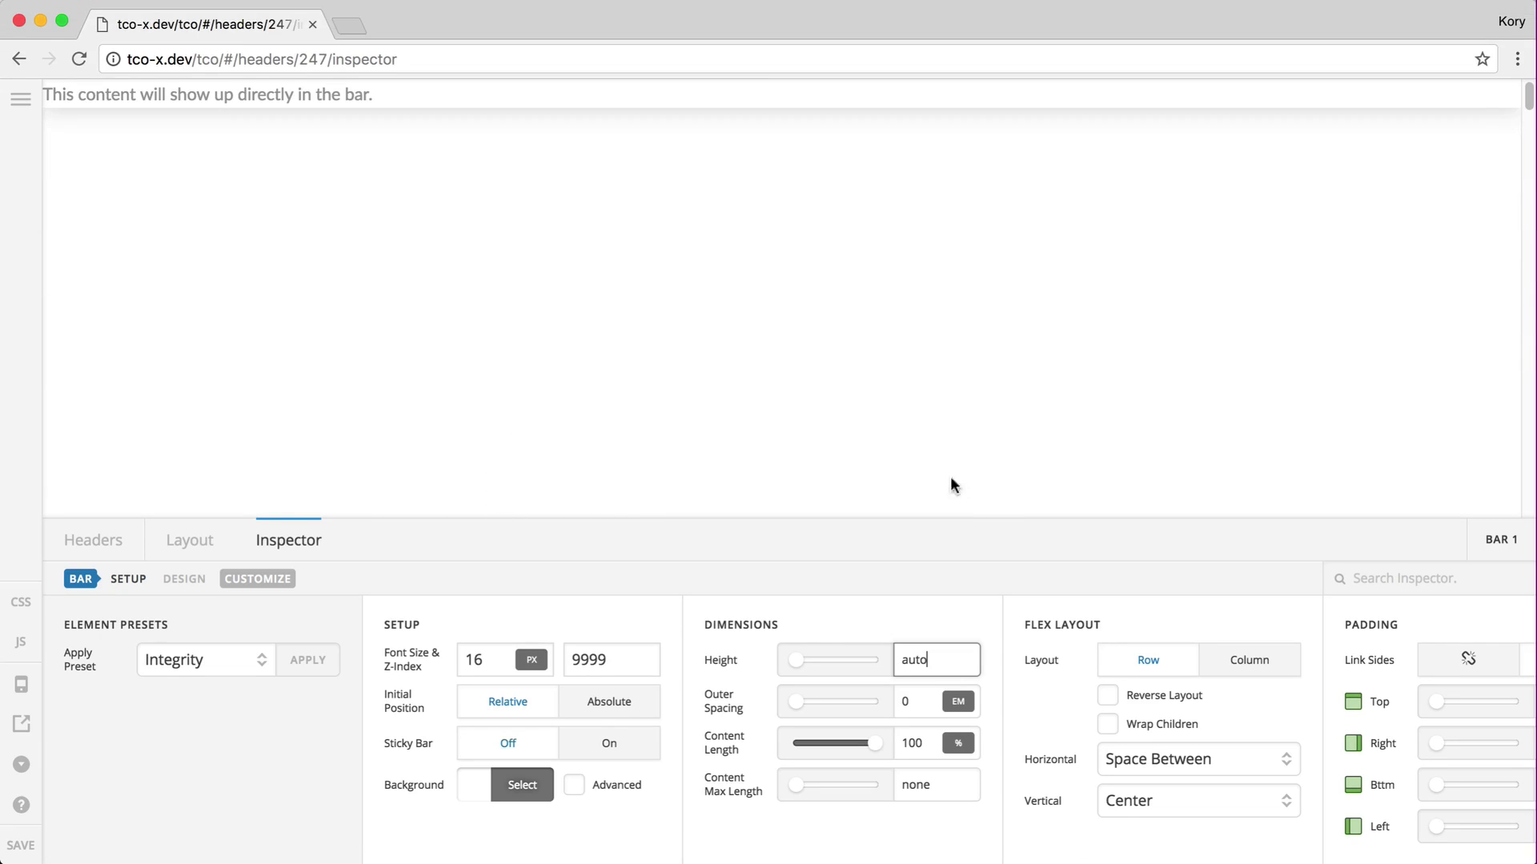
# Replace the Content Area's placeholder span markup with the creative-frontpage rev_slider shortcode
pyautogui.click(239, 94)
pyautogui.click(536, 709)
pyautogui.press('super+a')
pyautogui.press('BackSpace')
pyautogui.press('super+v')
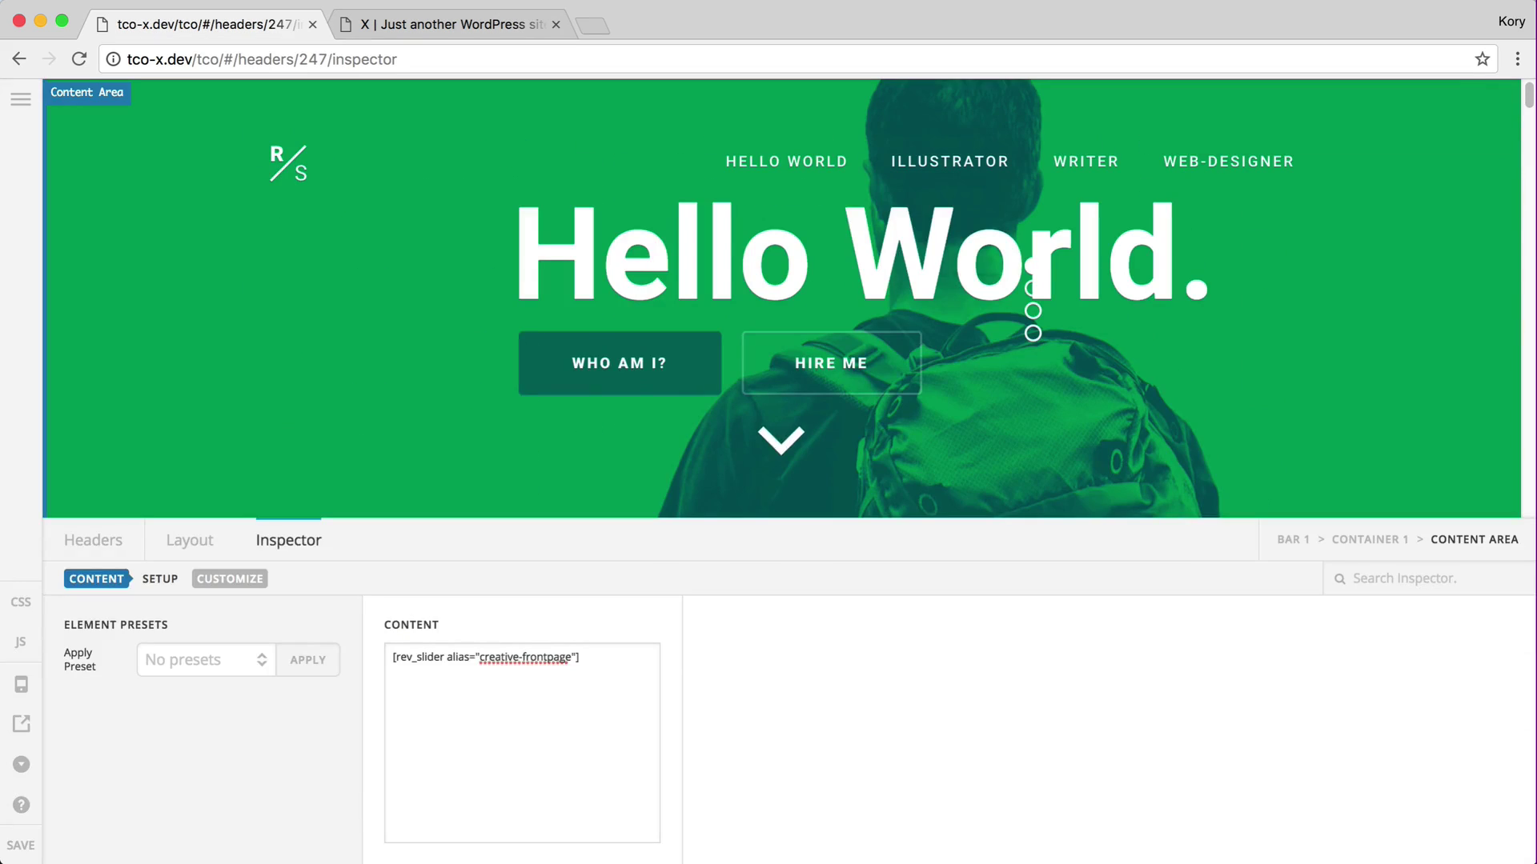
pyautogui.click(170, 542)
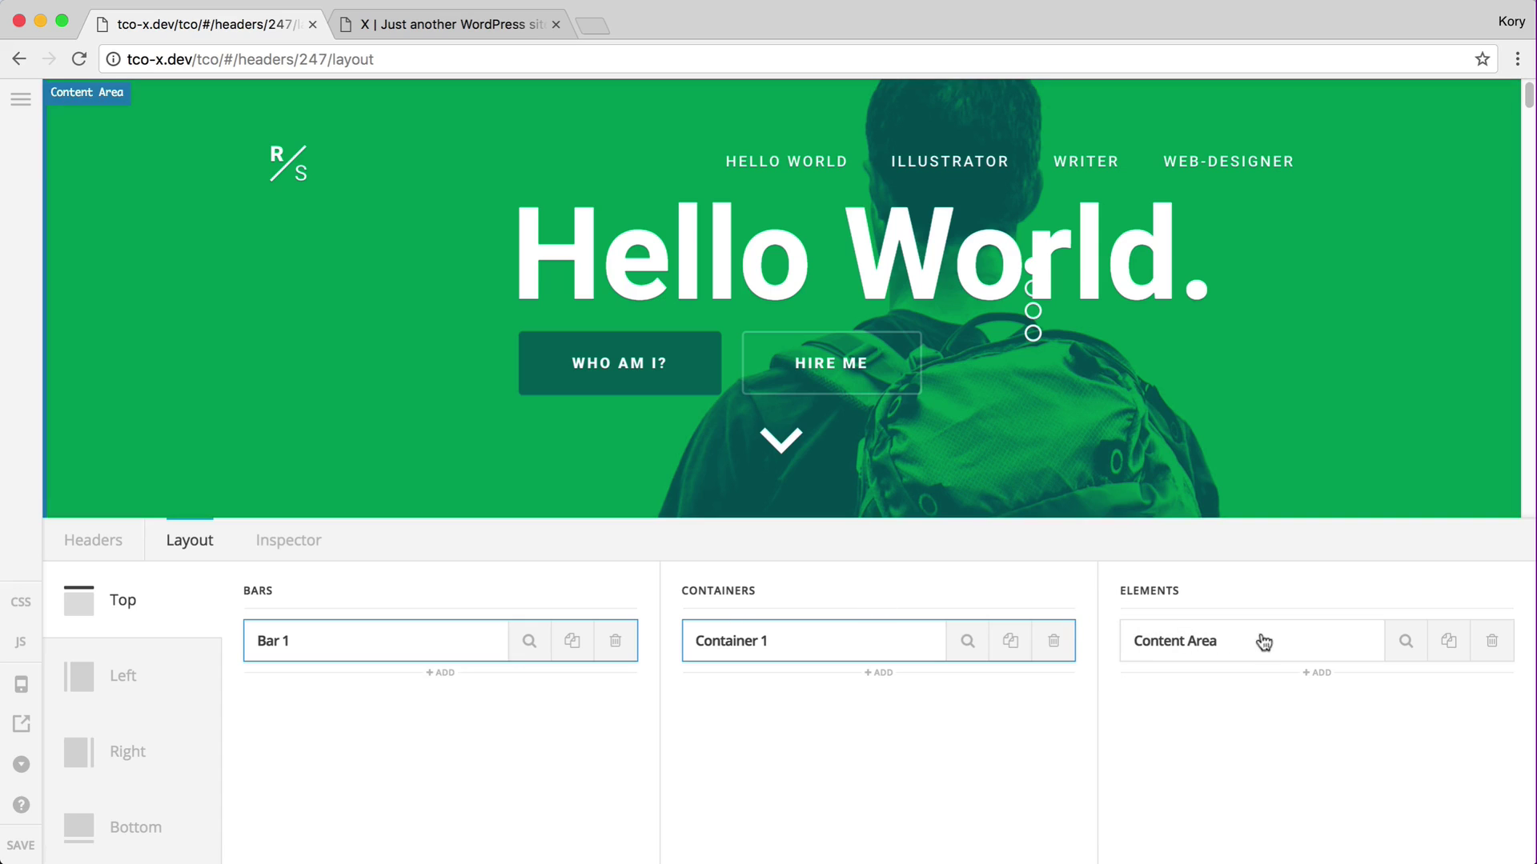
# Add Bar 2 with a container whose Self Flex Preset is Fill Space Equally
pyautogui.click(439, 670)
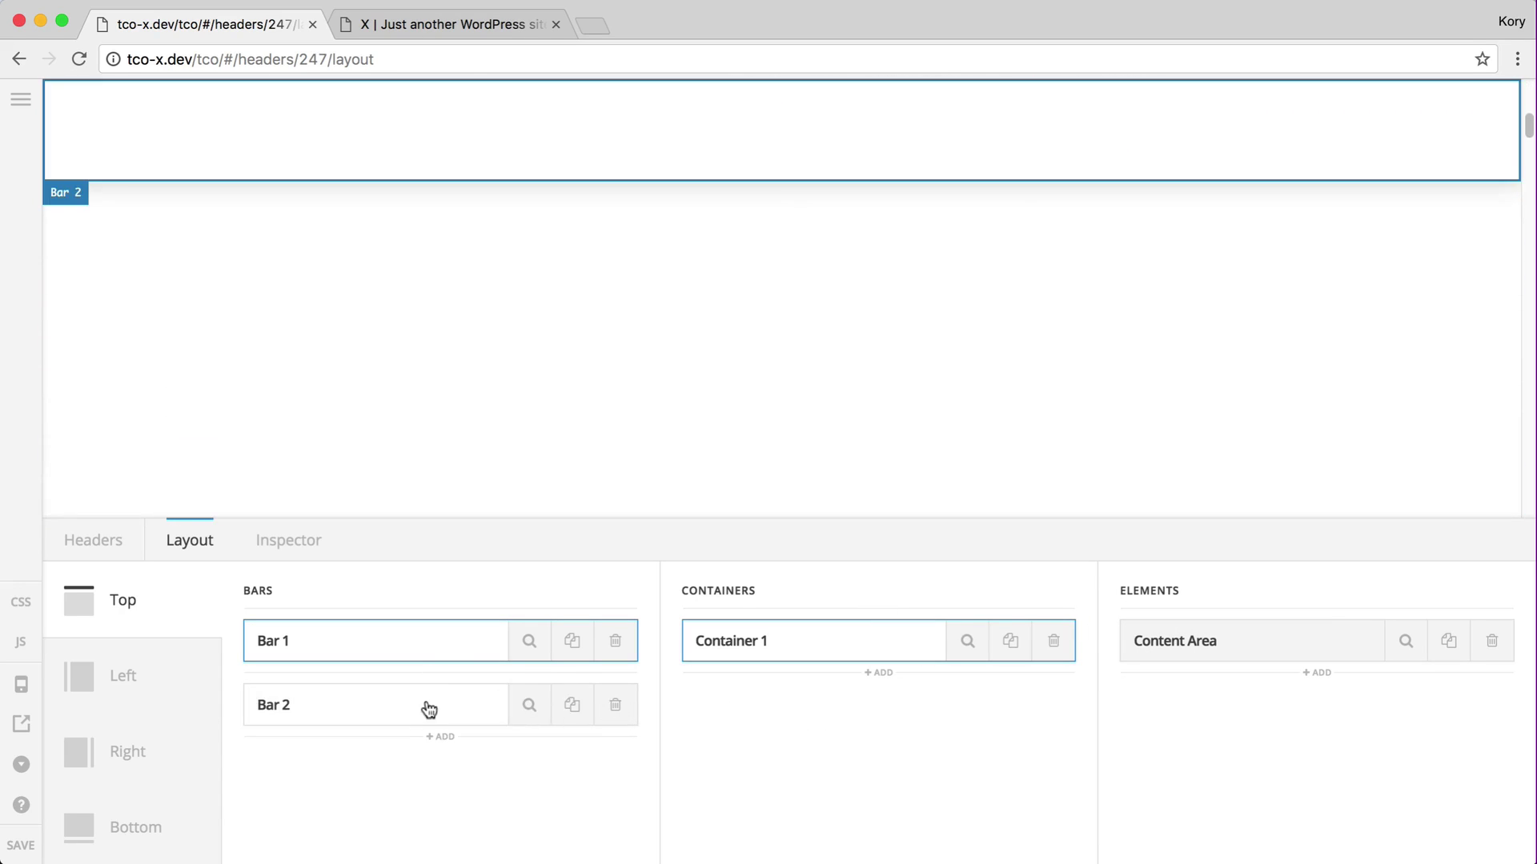
pyautogui.click(433, 710)
pyautogui.click(879, 702)
pyautogui.click(978, 644)
pyautogui.click(882, 661)
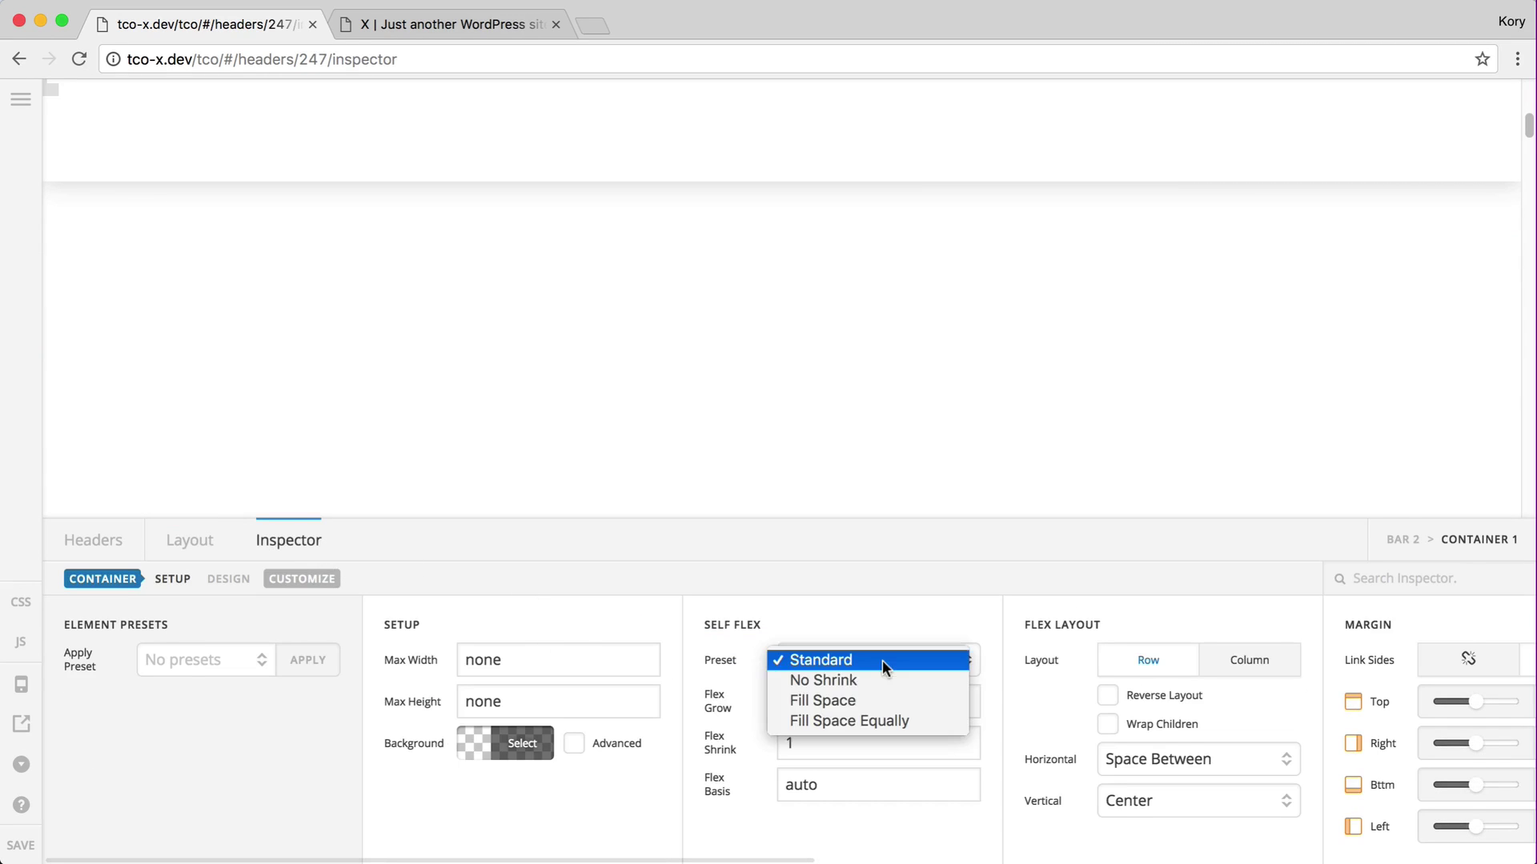
pyautogui.click(815, 720)
# Set Bar 2's Height to auto and Outer Spacing to 0
pyautogui.click(61, 141)
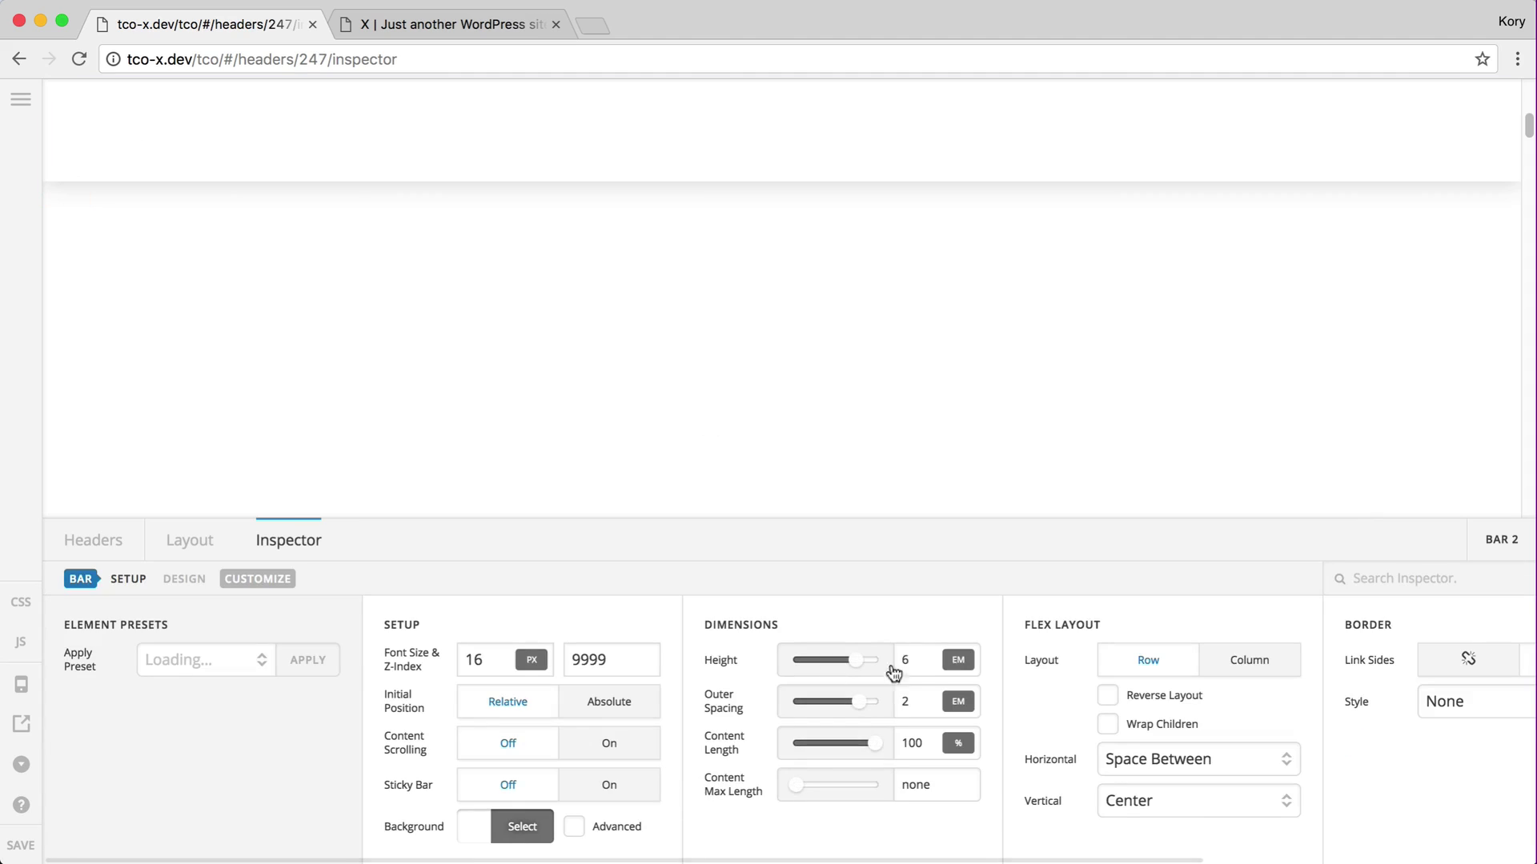
pyautogui.doubleClick(919, 655)
pyautogui.write('auto')
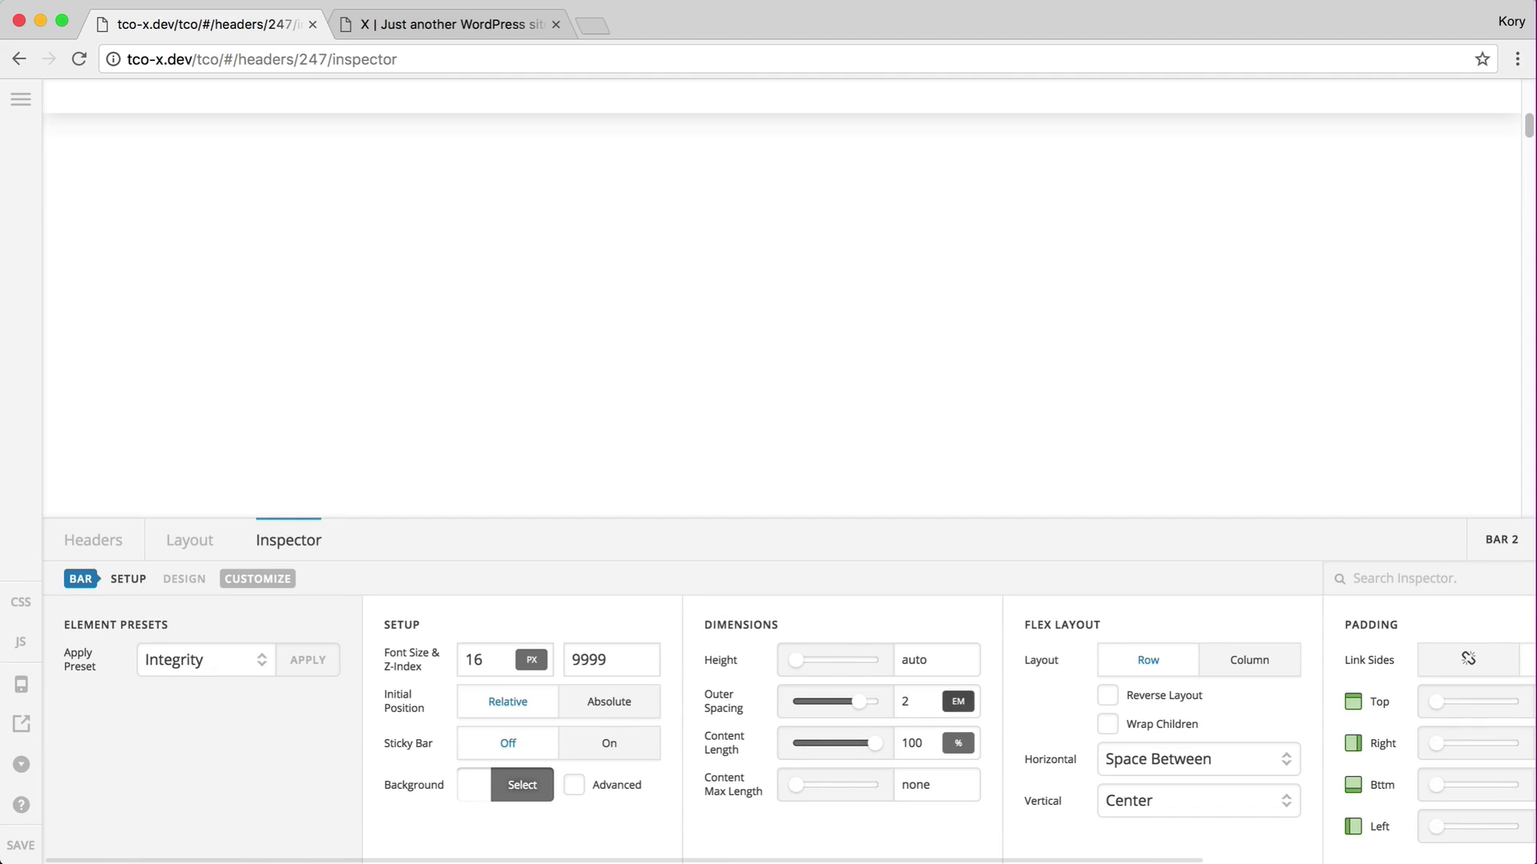
pyautogui.doubleClick(932, 710)
pyautogui.write('0')
pyautogui.click(184, 540)
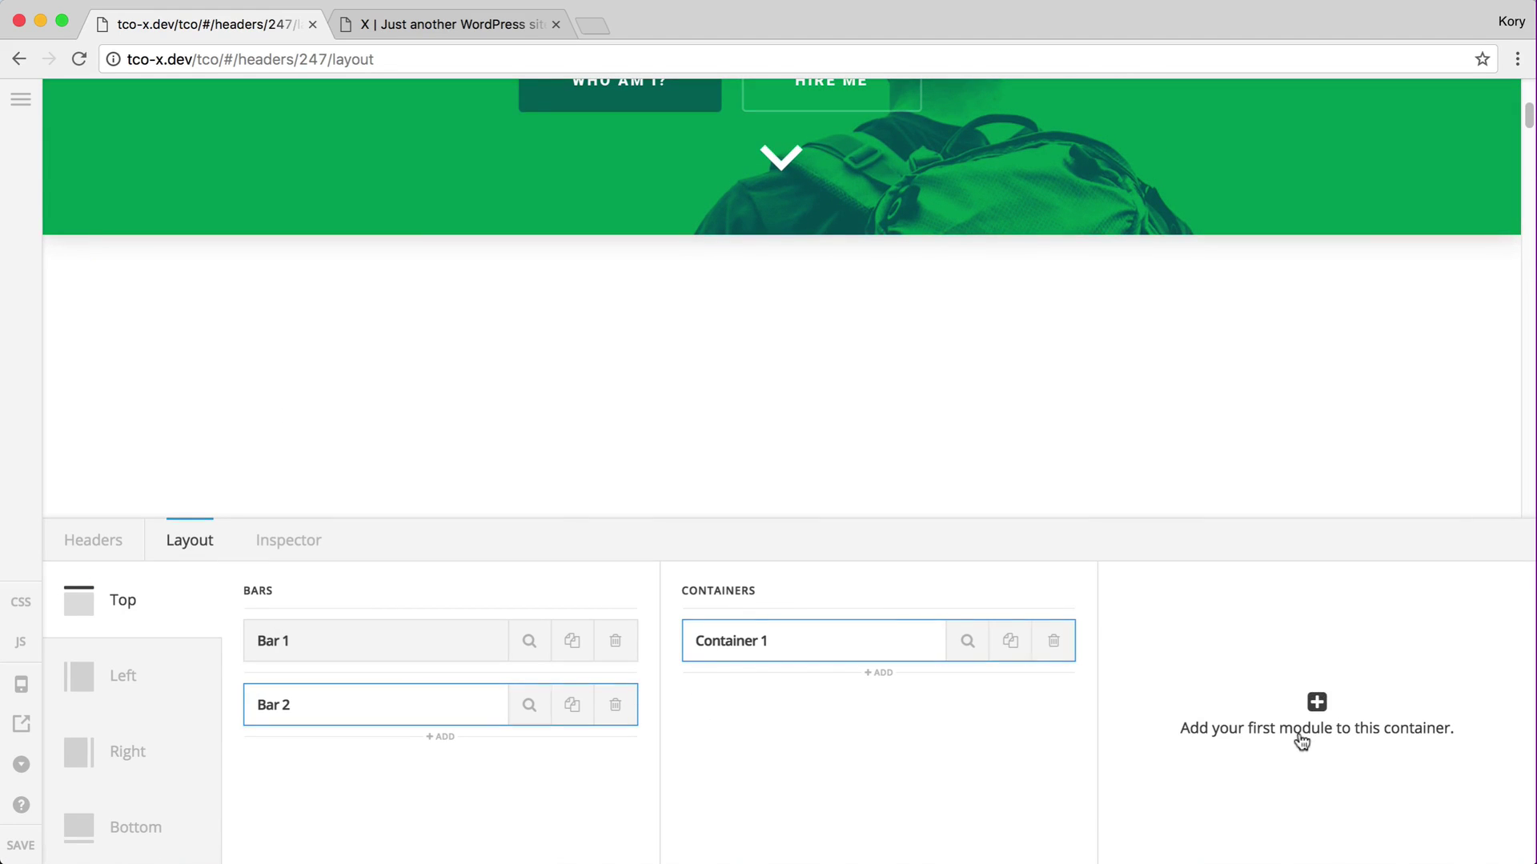
# Add a Content Area to Bar 2's container and copy the focus-parallax slider shortcode from notes
pyautogui.click(1302, 742)
pyautogui.click(577, 597)
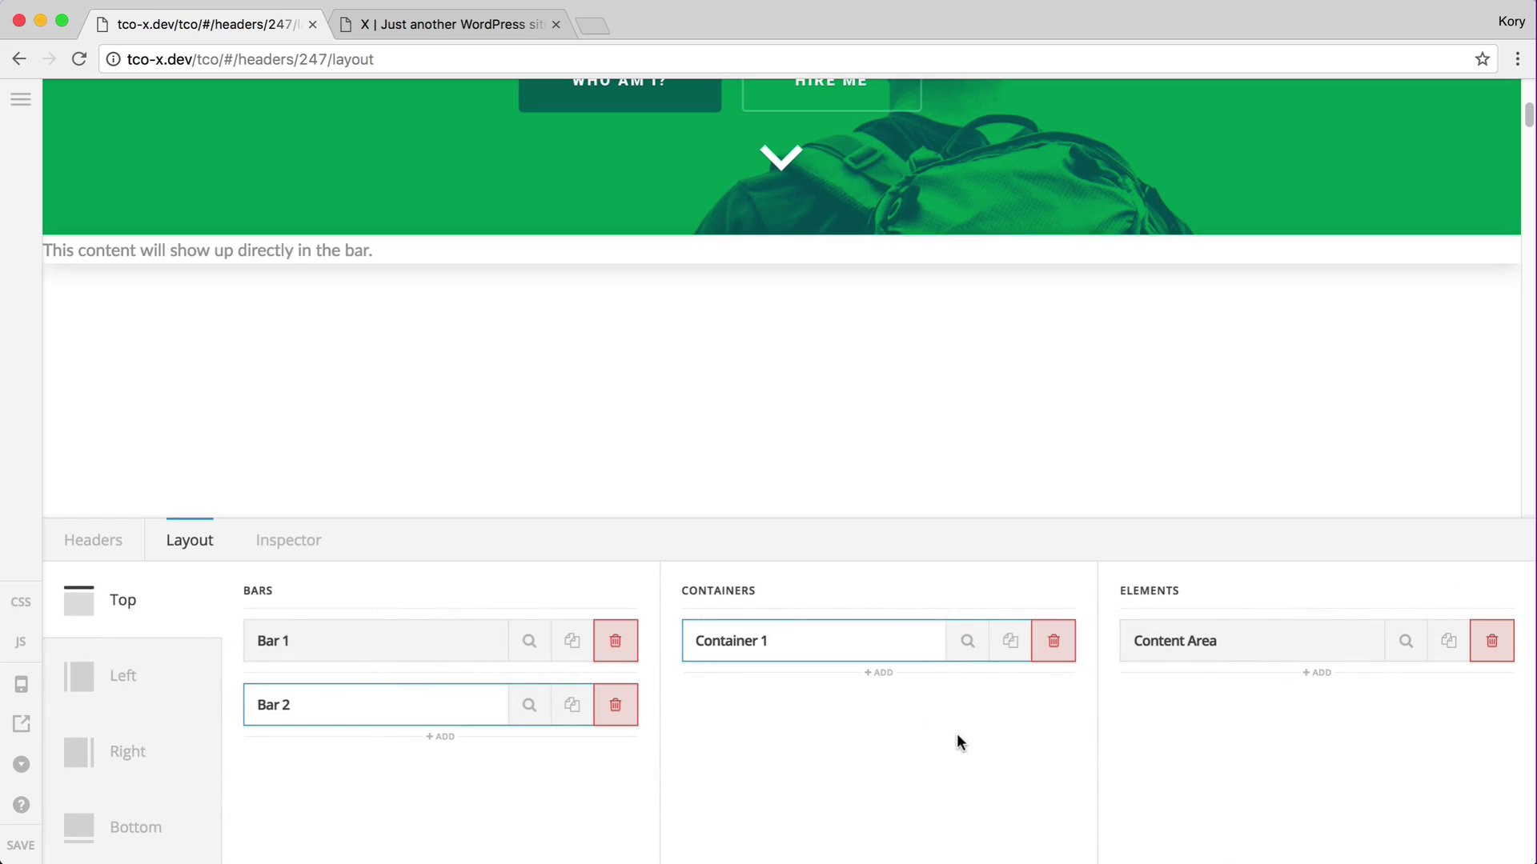
pyautogui.press('super+shift+u')
pyautogui.press('Down')
pyautogui.hotkey('shift', 'End')
pyautogui.press('super+c')
pyautogui.press('Escape')
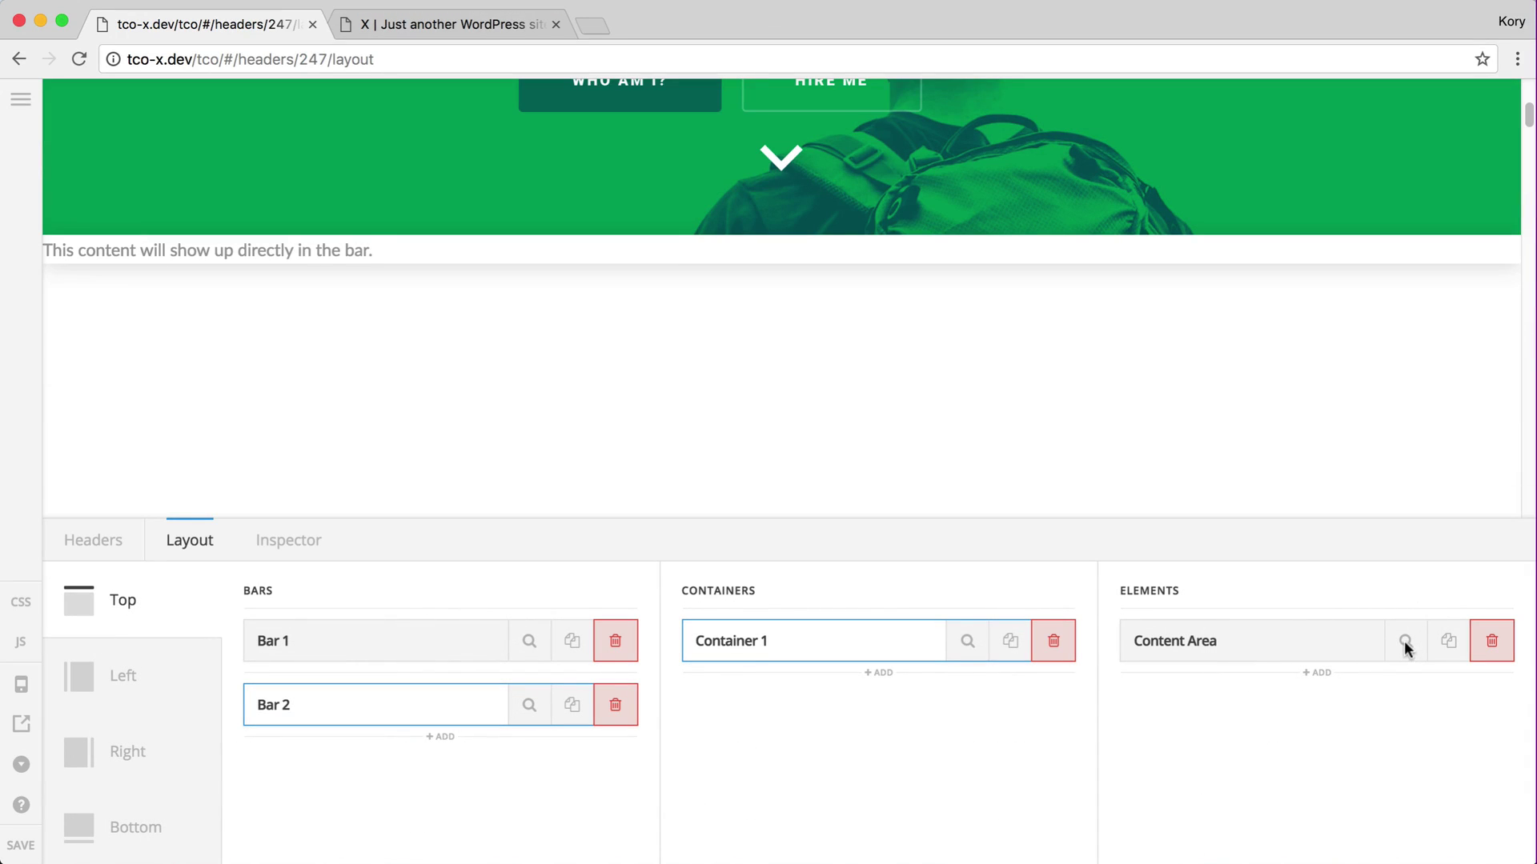
# Replace the new Content Area's content with the focus-parallax rev_slider shortcode
pyautogui.click(1405, 640)
pyautogui.click(424, 680)
pyautogui.press('super+a')
pyautogui.press('super+v')
pyautogui.click(816, 761)
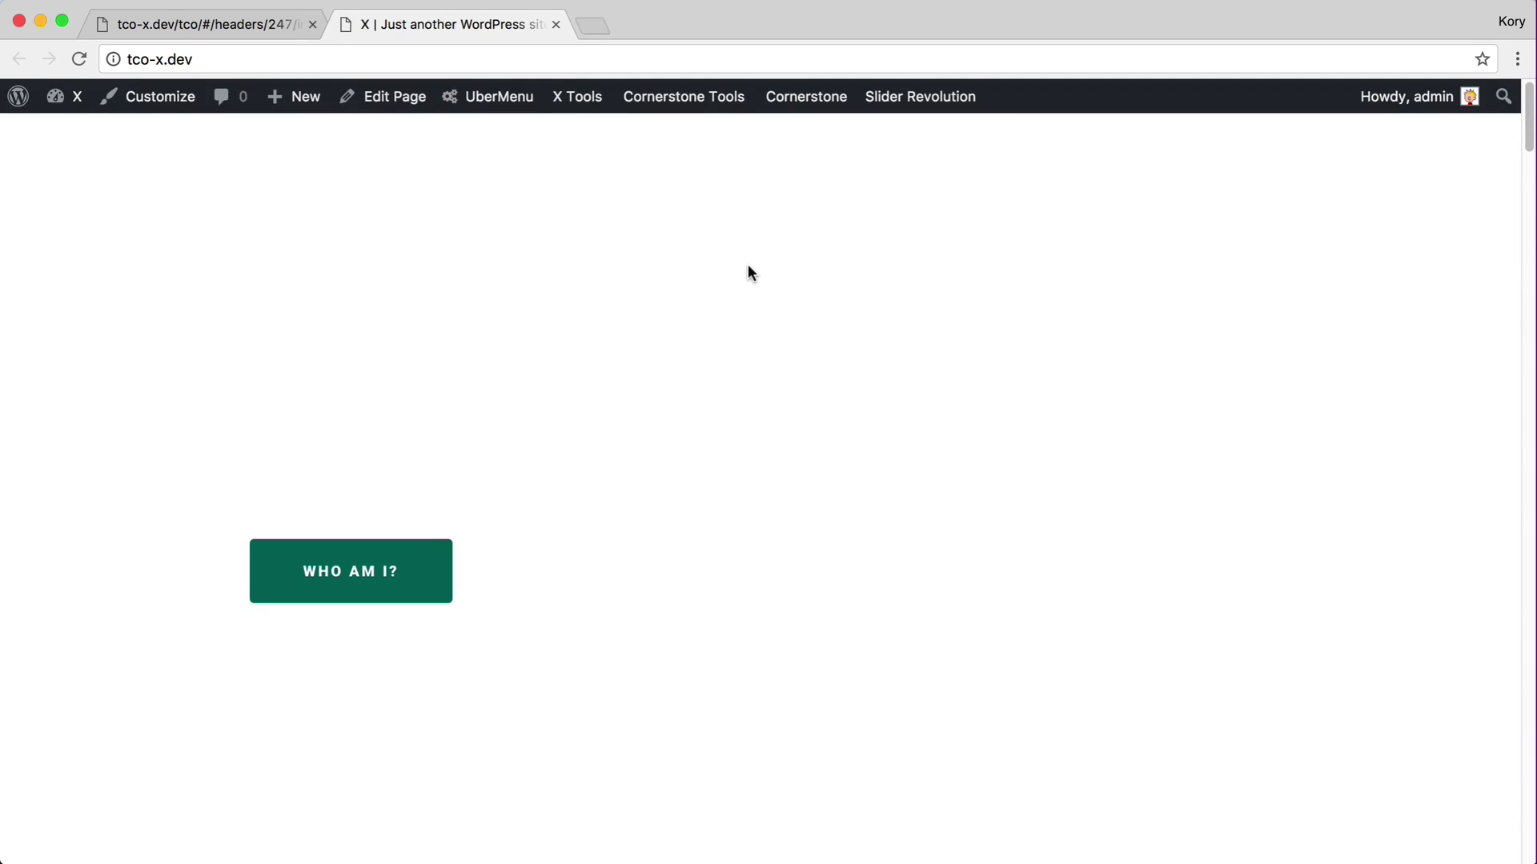
# Scroll down the front-end page to check the yellow RVSLDR slider header
pyautogui.scroll(-10, 750, 272)
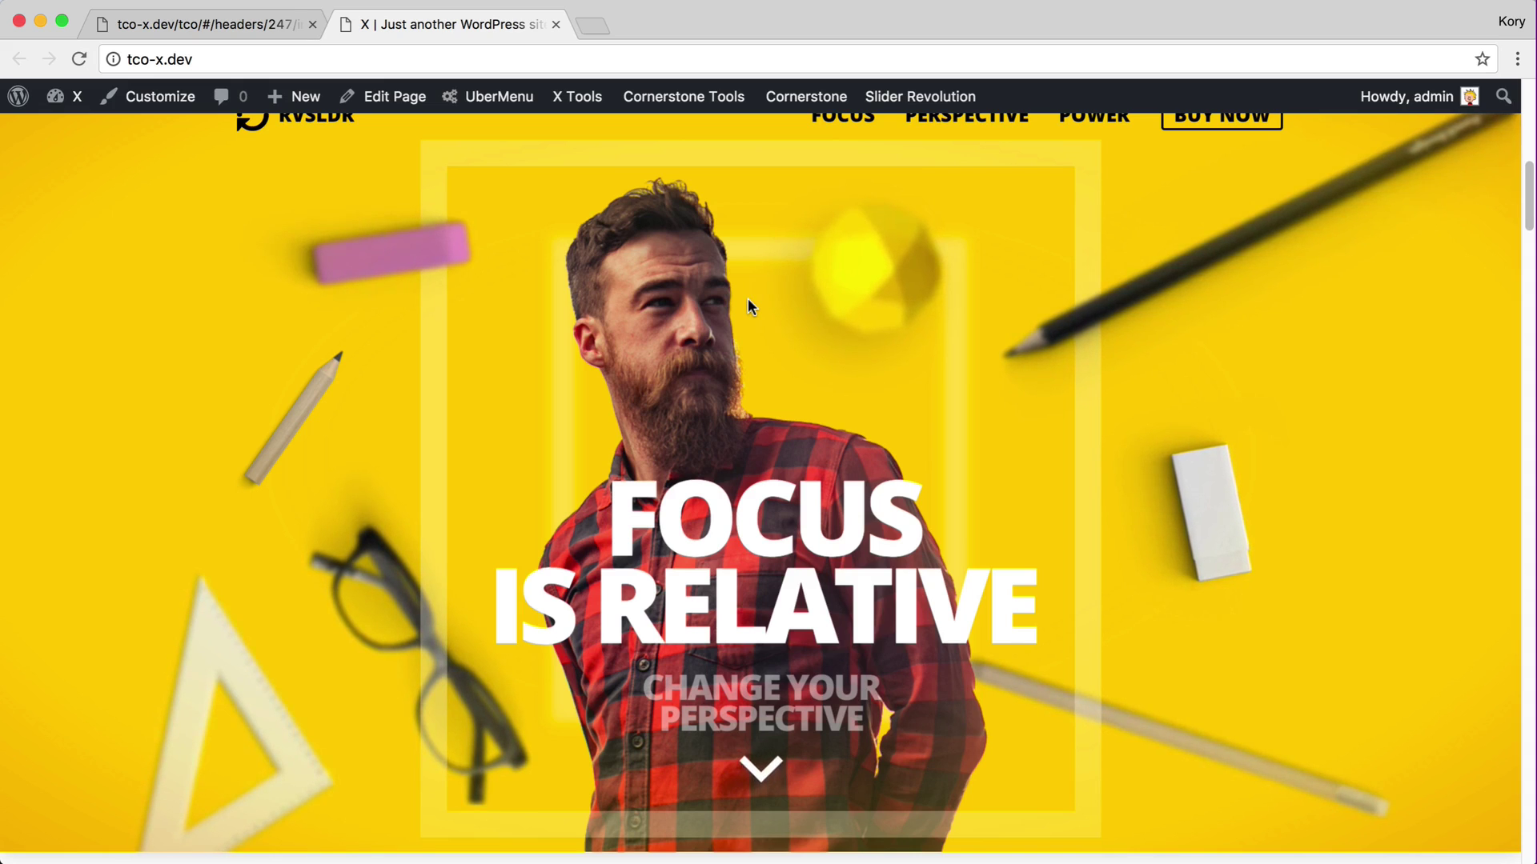
pyautogui.scroll(-10, 748, 307)
# Back in the header builder, add Bar 3 between Bar 1 and Bar 2 and inspect its 6 em settings
pyautogui.press('super+1')
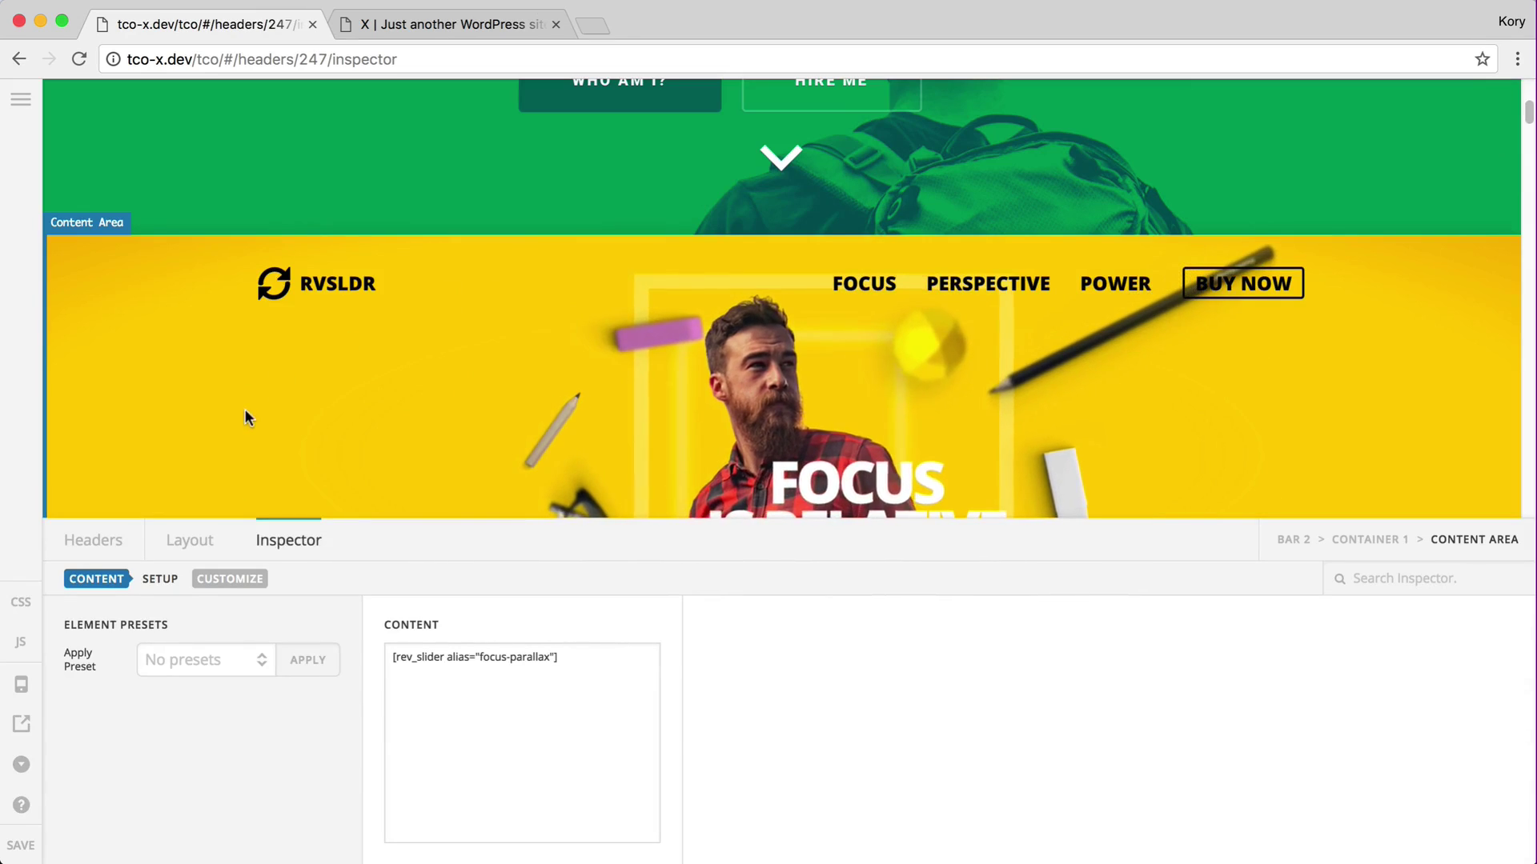
pyautogui.click(180, 542)
pyautogui.click(448, 677)
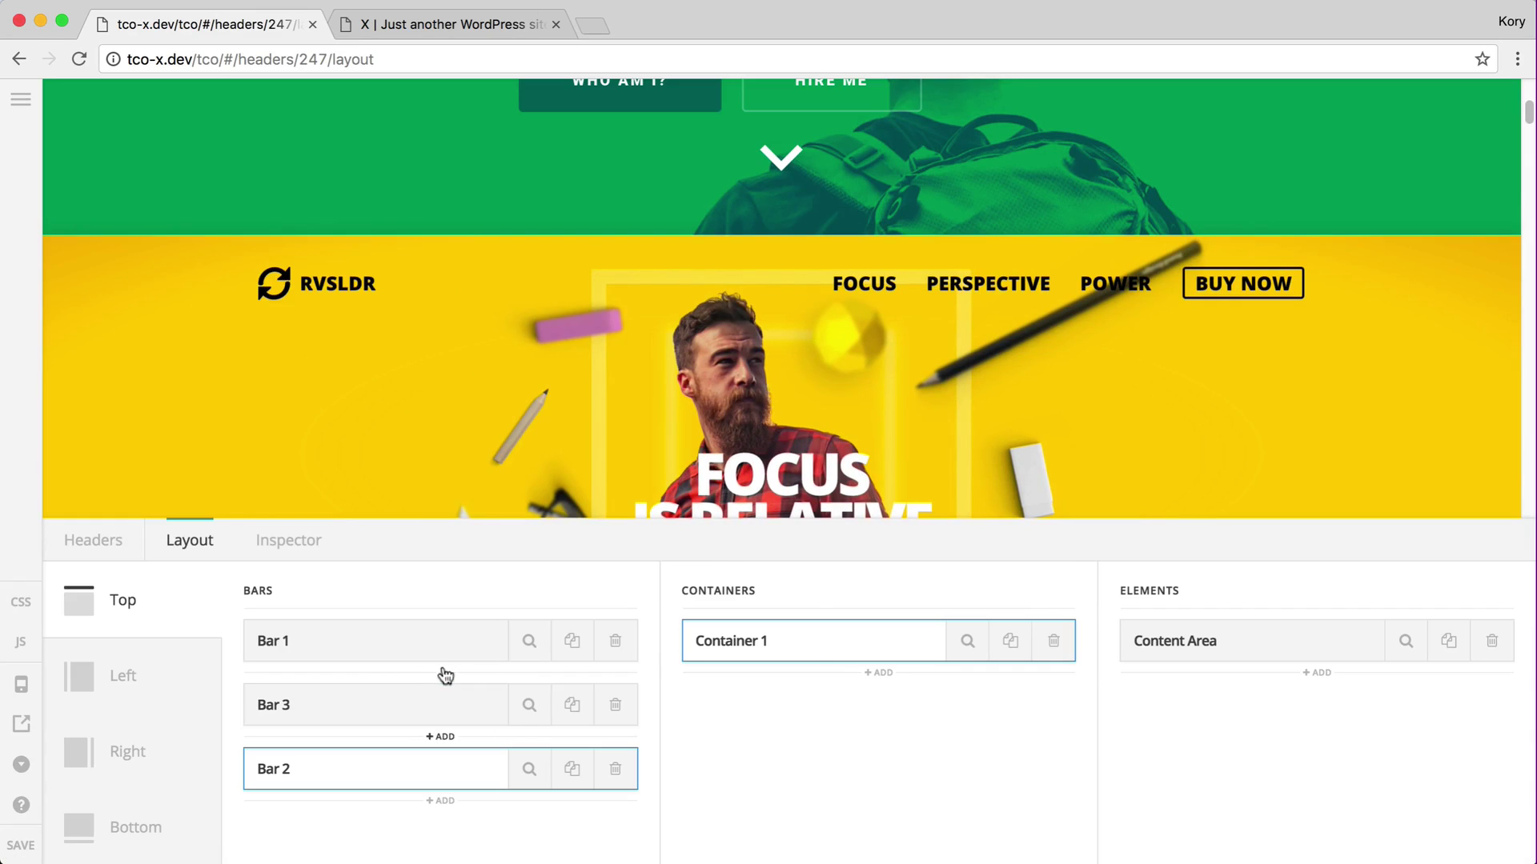
pyautogui.click(530, 705)
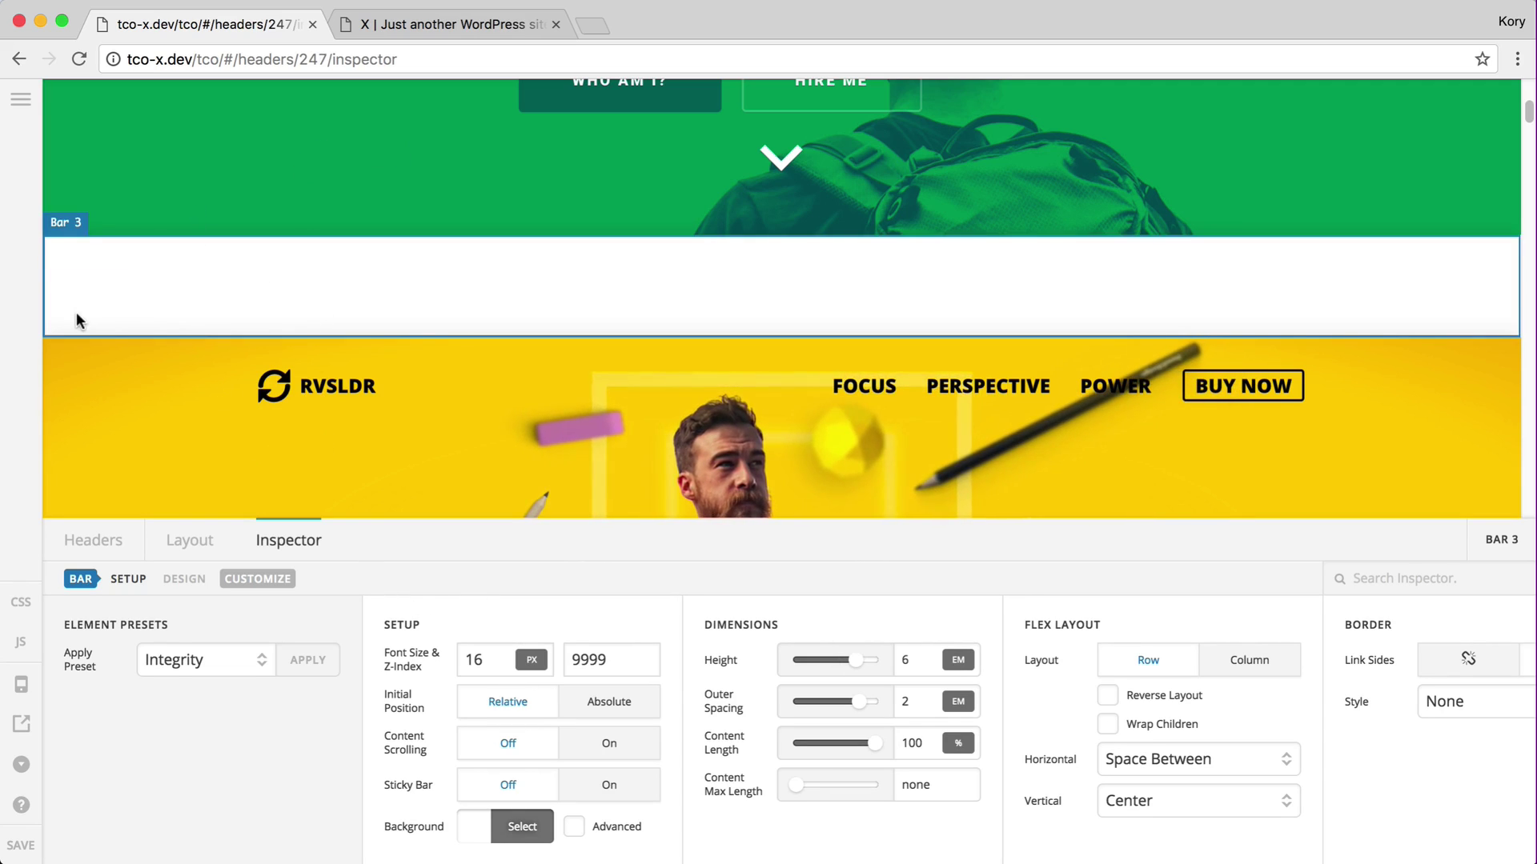
# Set Bar 3's height to auto
pyautogui.doubleClick(908, 659)
pyautogui.write('auto')
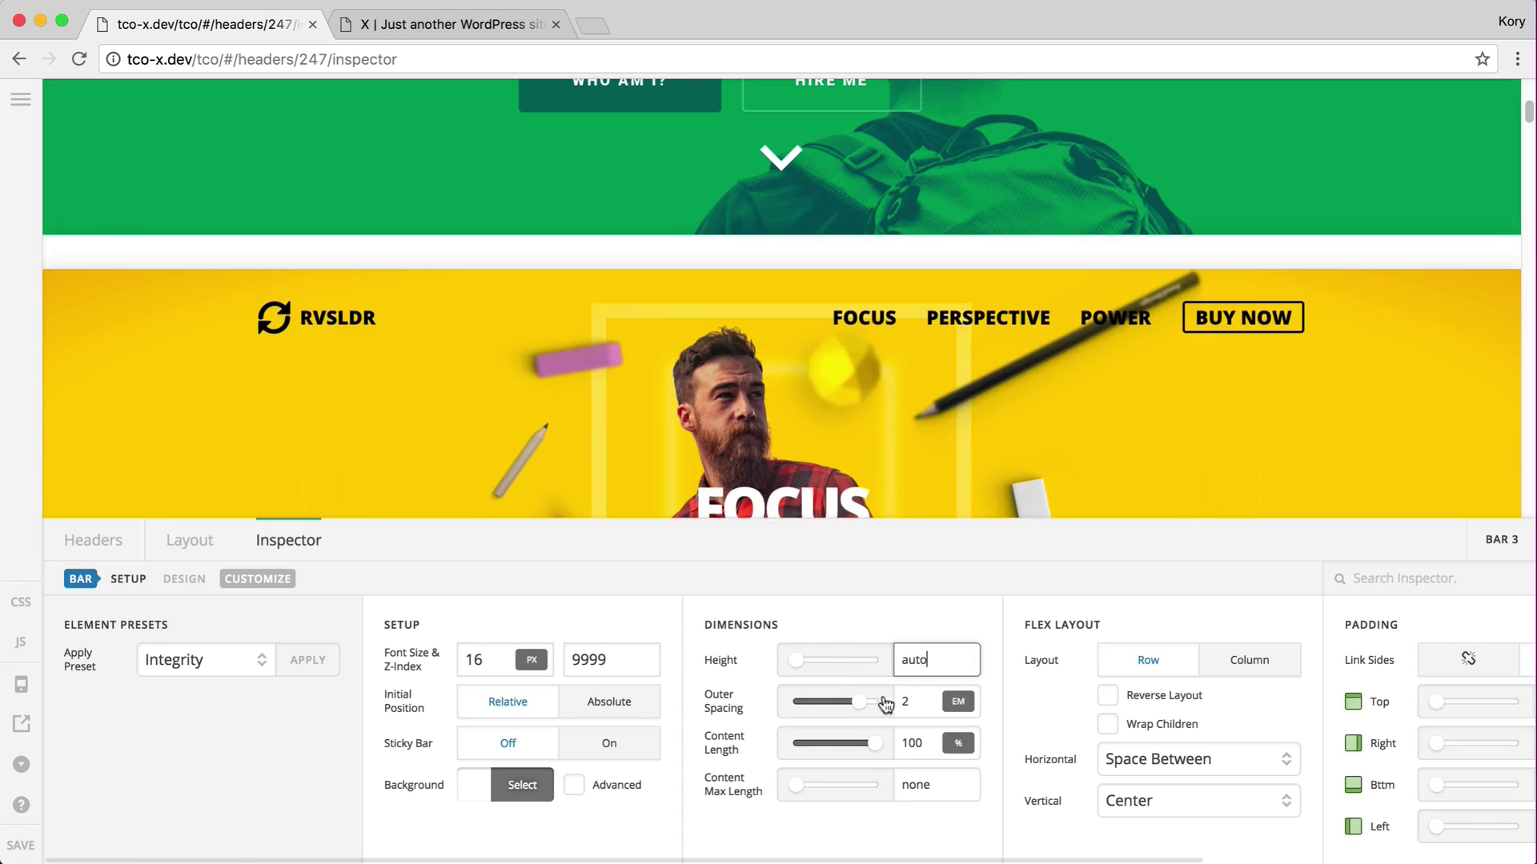
pyautogui.click(899, 702)
# Give Bar 3 a Fill Space Equally container holding a Content Area element
pyautogui.click(189, 541)
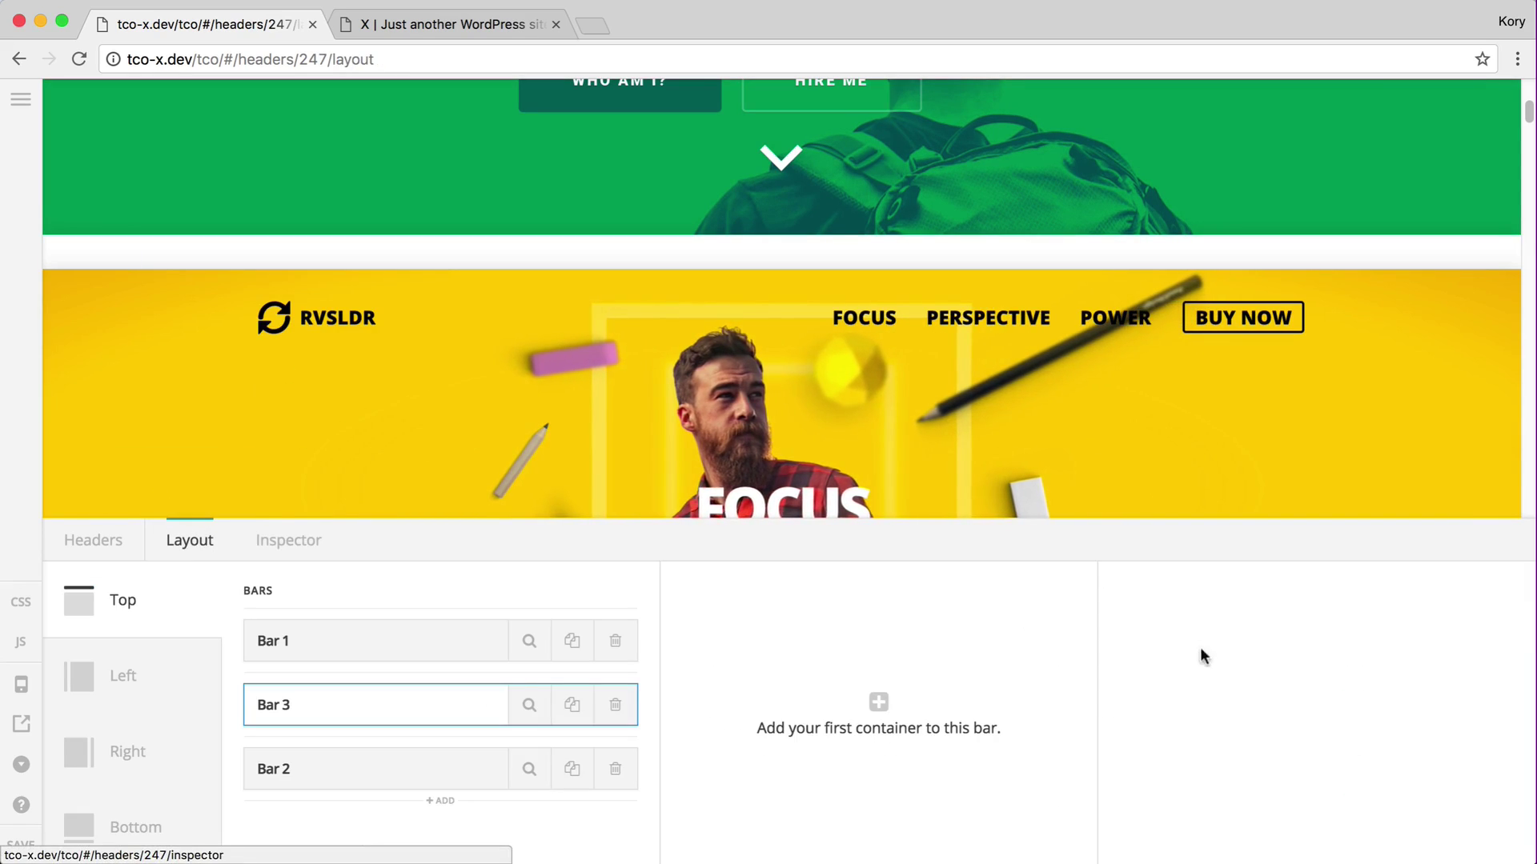
pyautogui.click(952, 695)
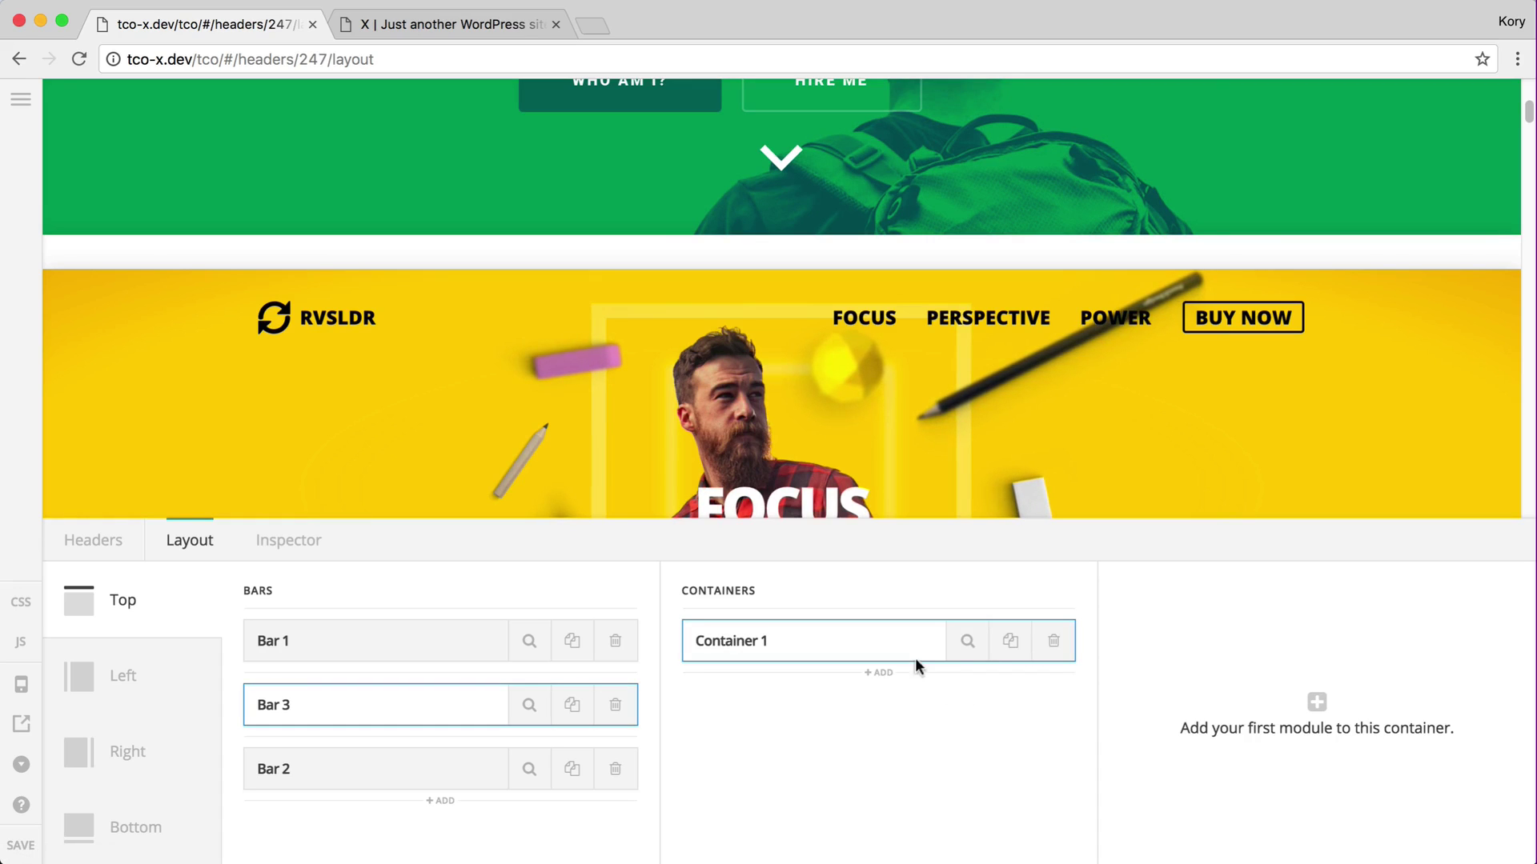
pyautogui.click(967, 641)
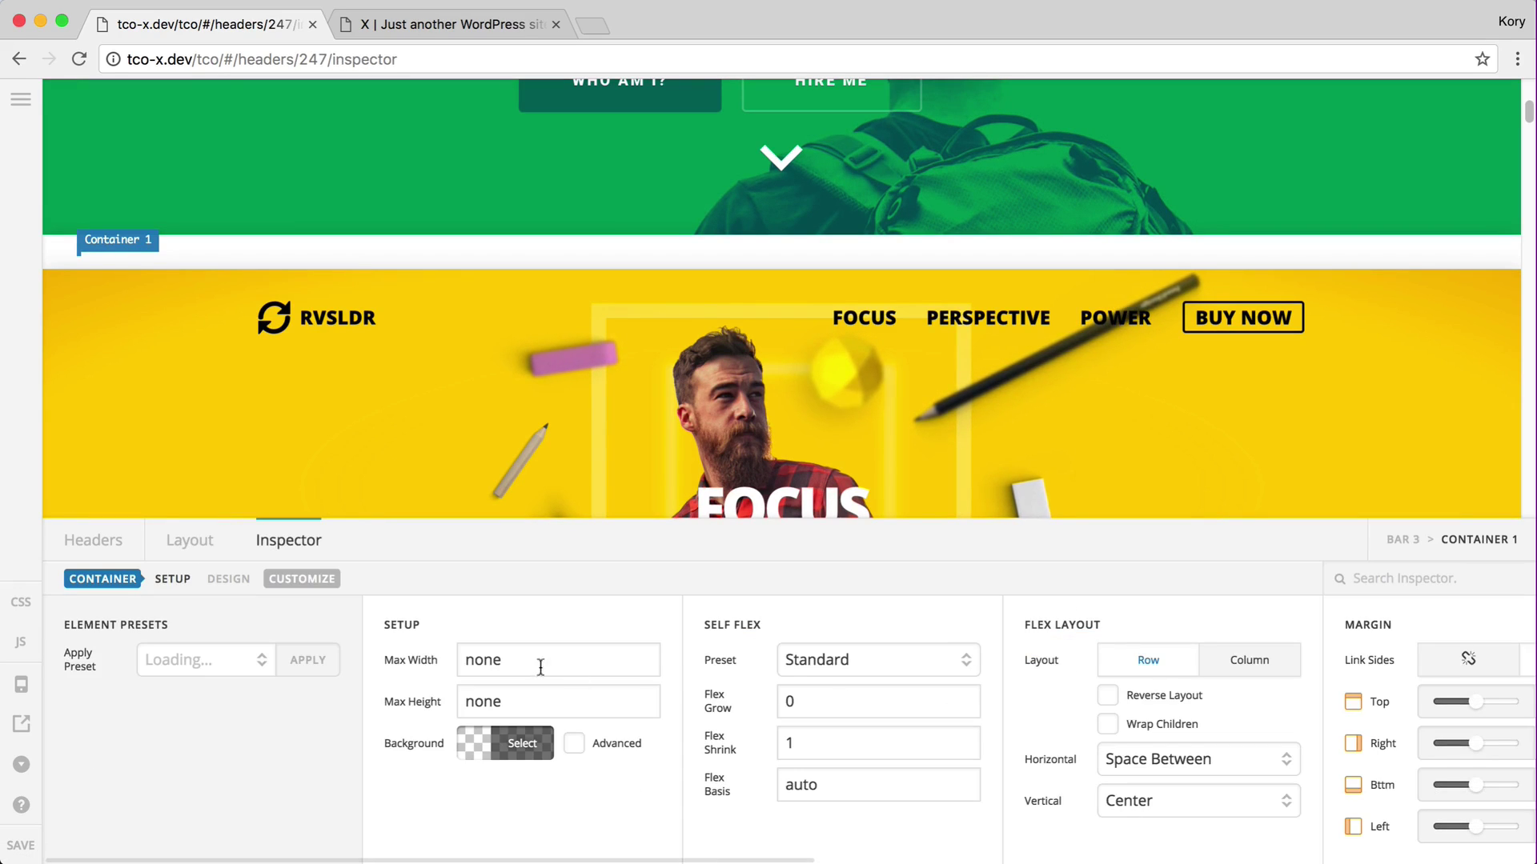
pyautogui.click(968, 650)
pyautogui.press('Escape')
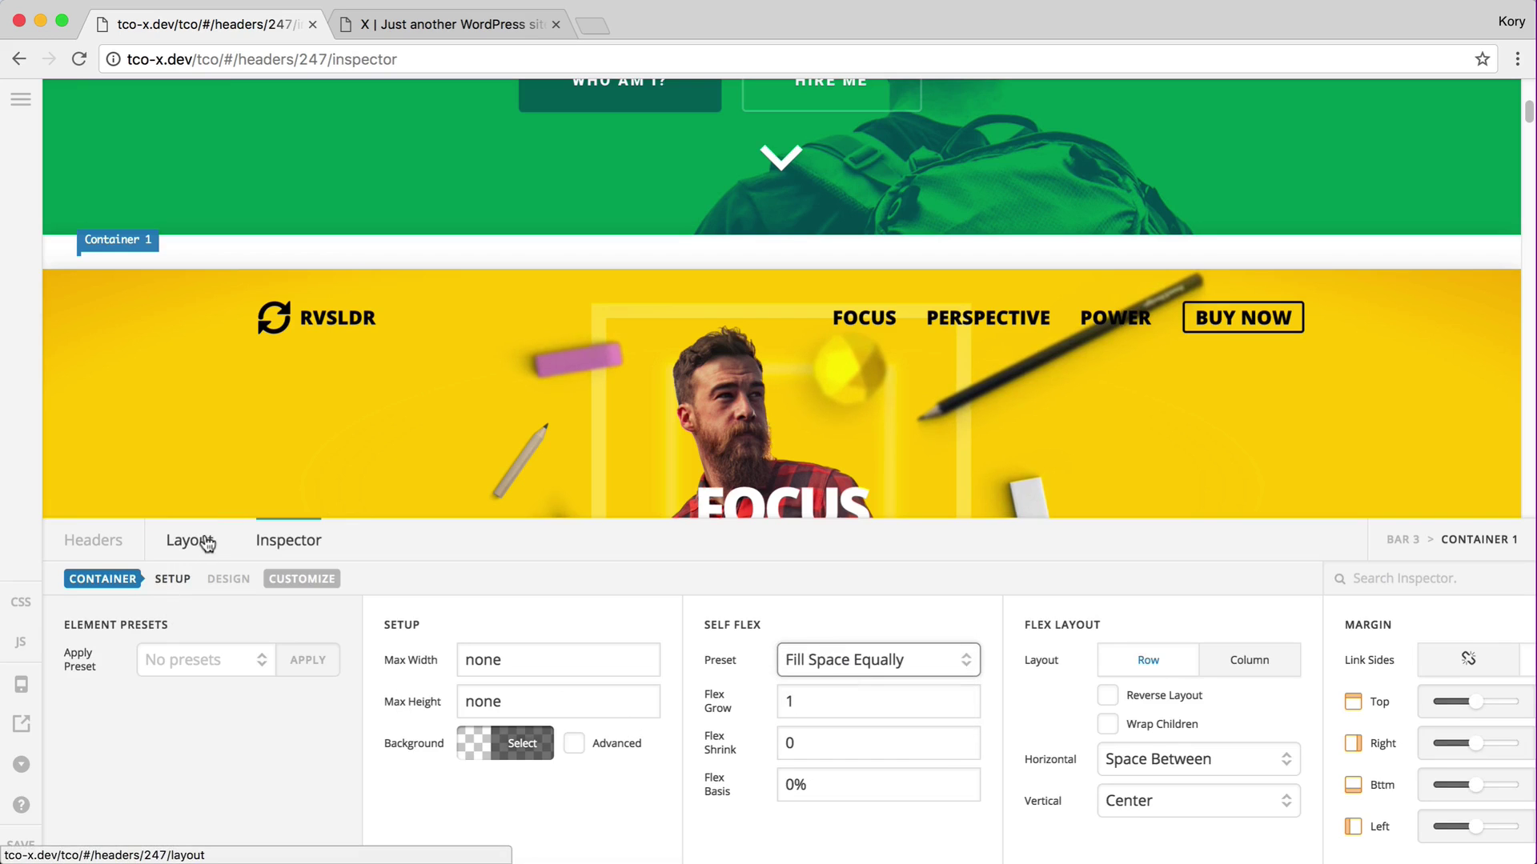
pyautogui.click(190, 541)
pyautogui.click(1379, 649)
pyautogui.click(433, 621)
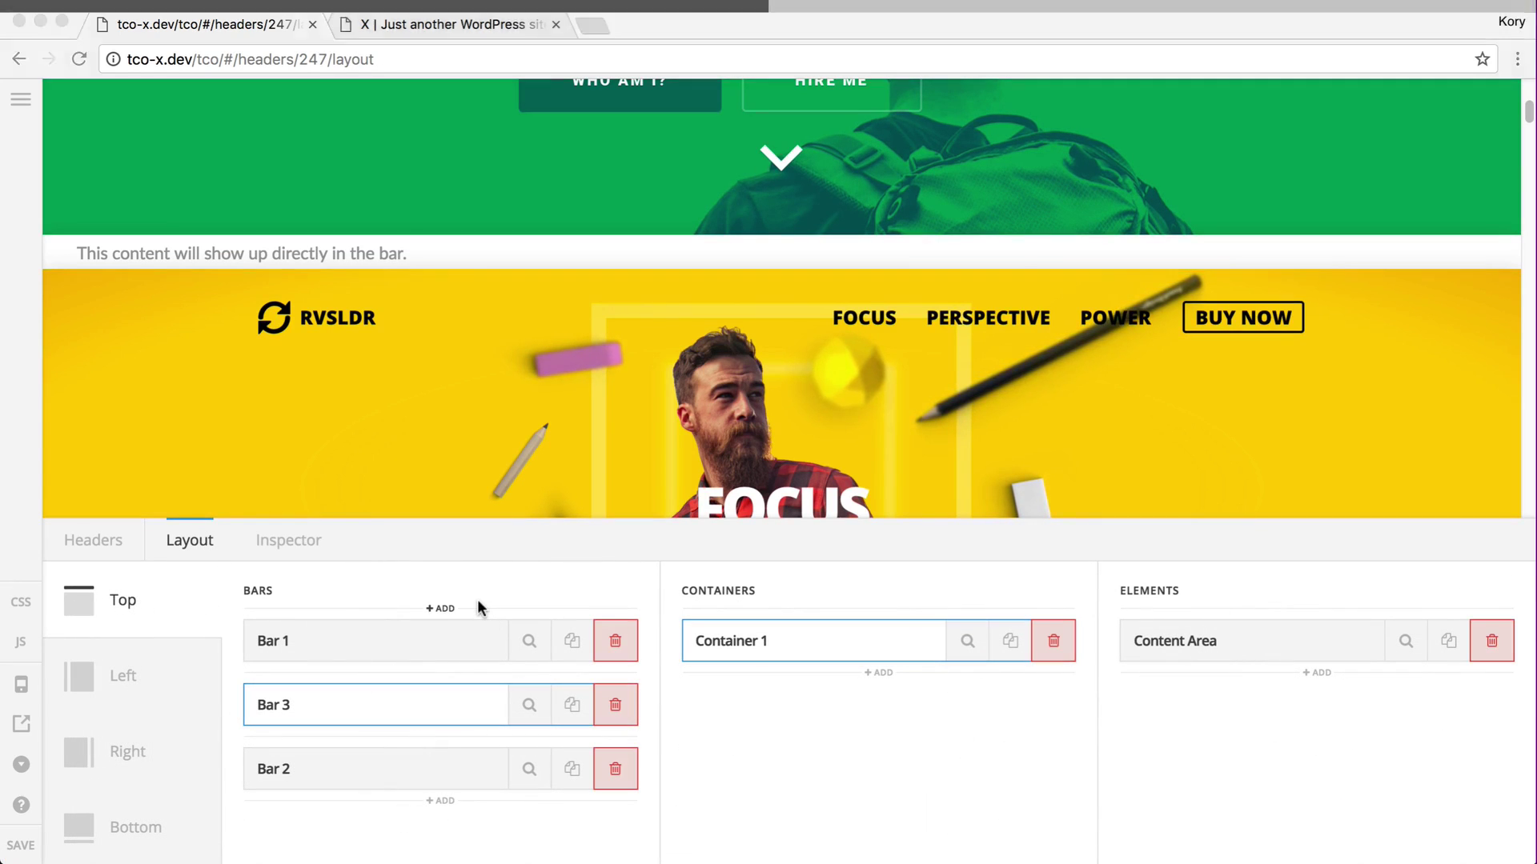
# Copy the ubermenu shortcode from the notes and paste it over the Content Area's placeholder text
pyautogui.press('super+alt+u')
pyautogui.press('super+c')
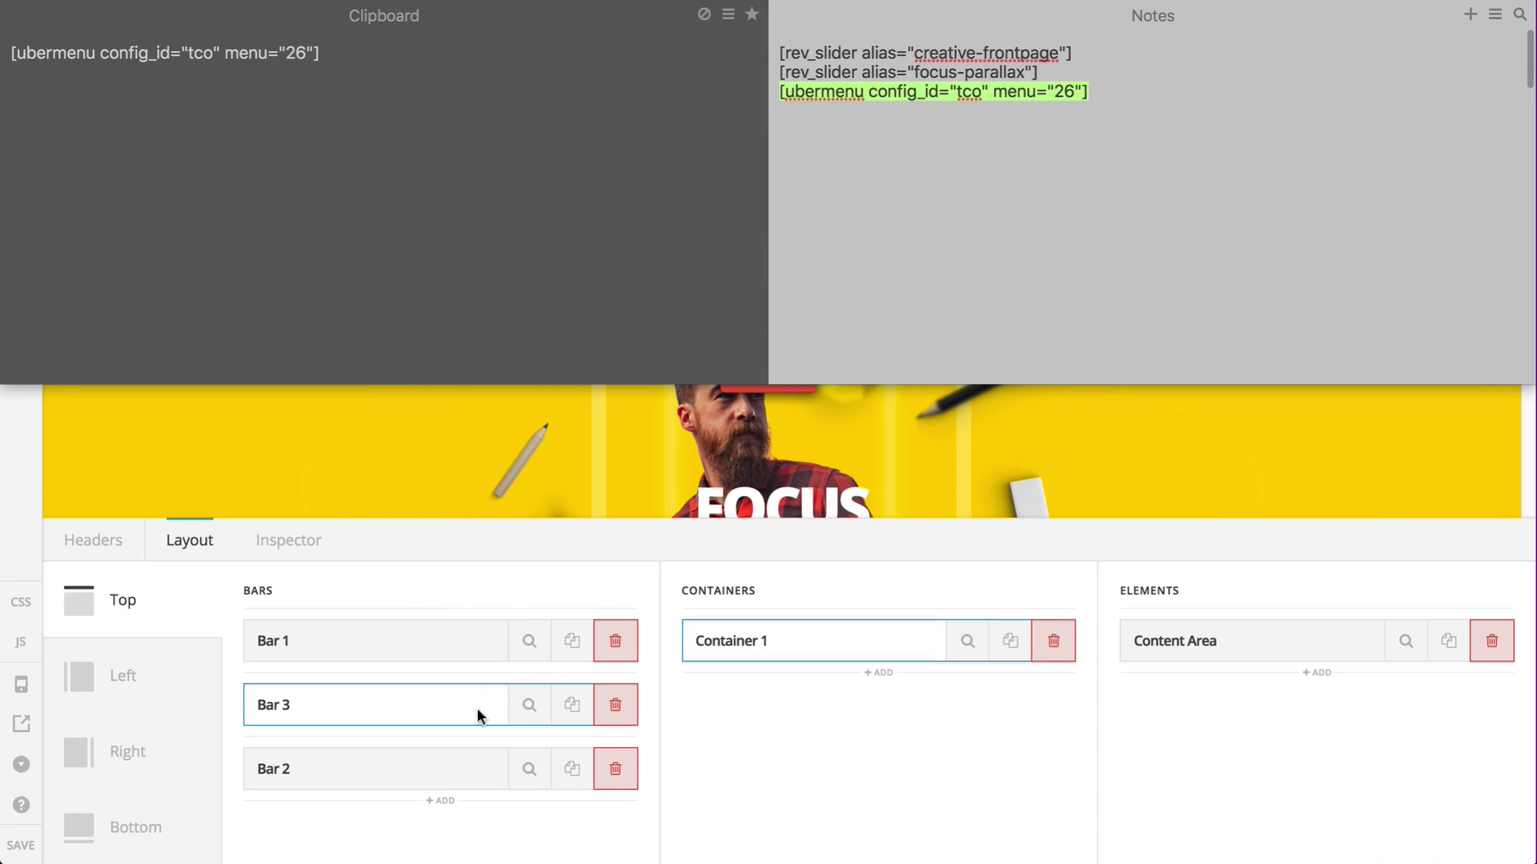
pyautogui.press('super+alt+u')
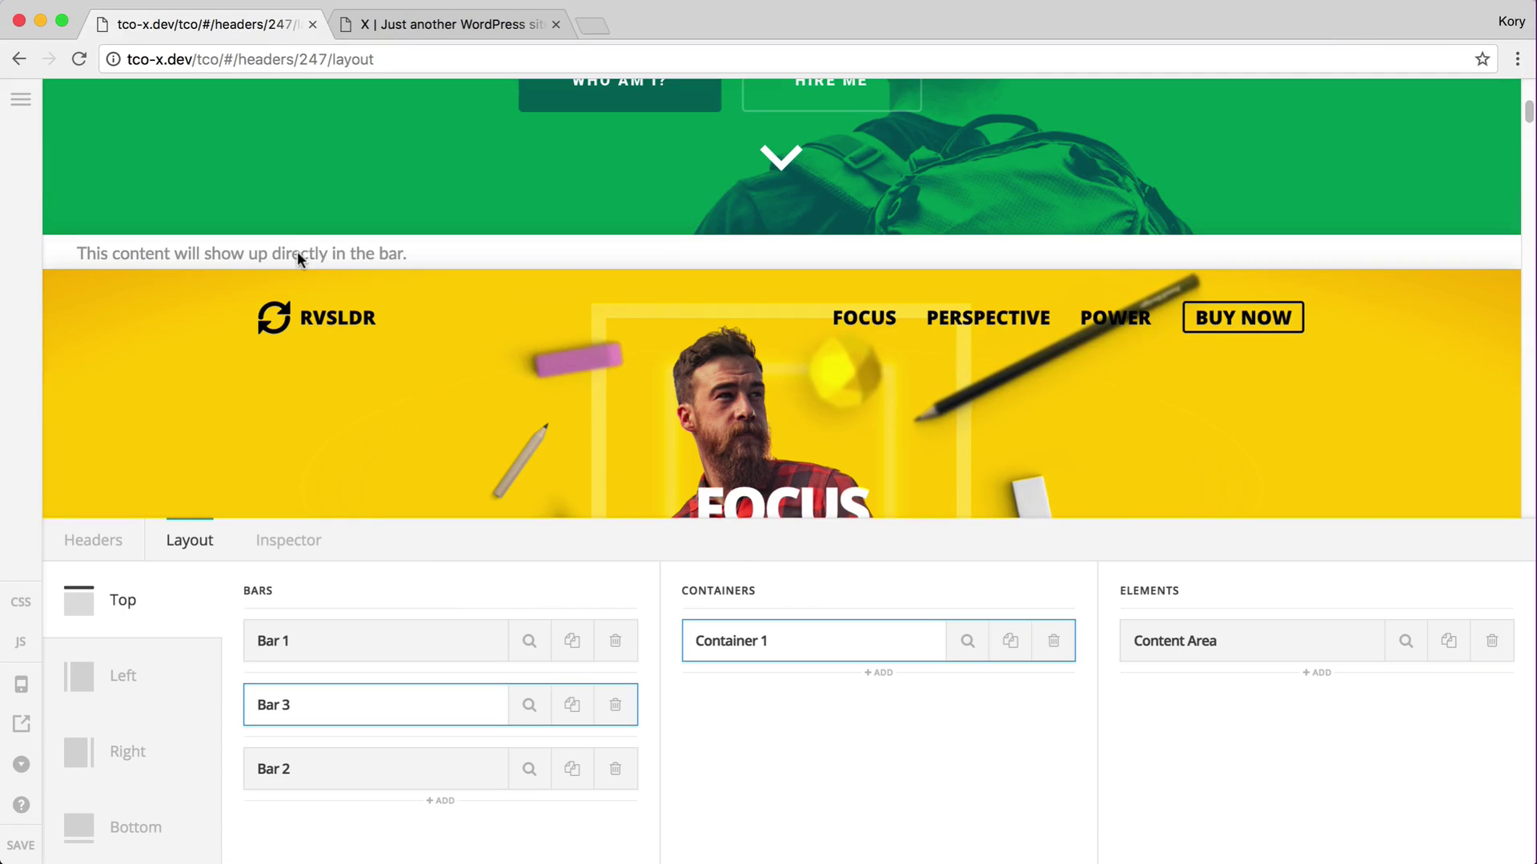
pyautogui.click(1403, 640)
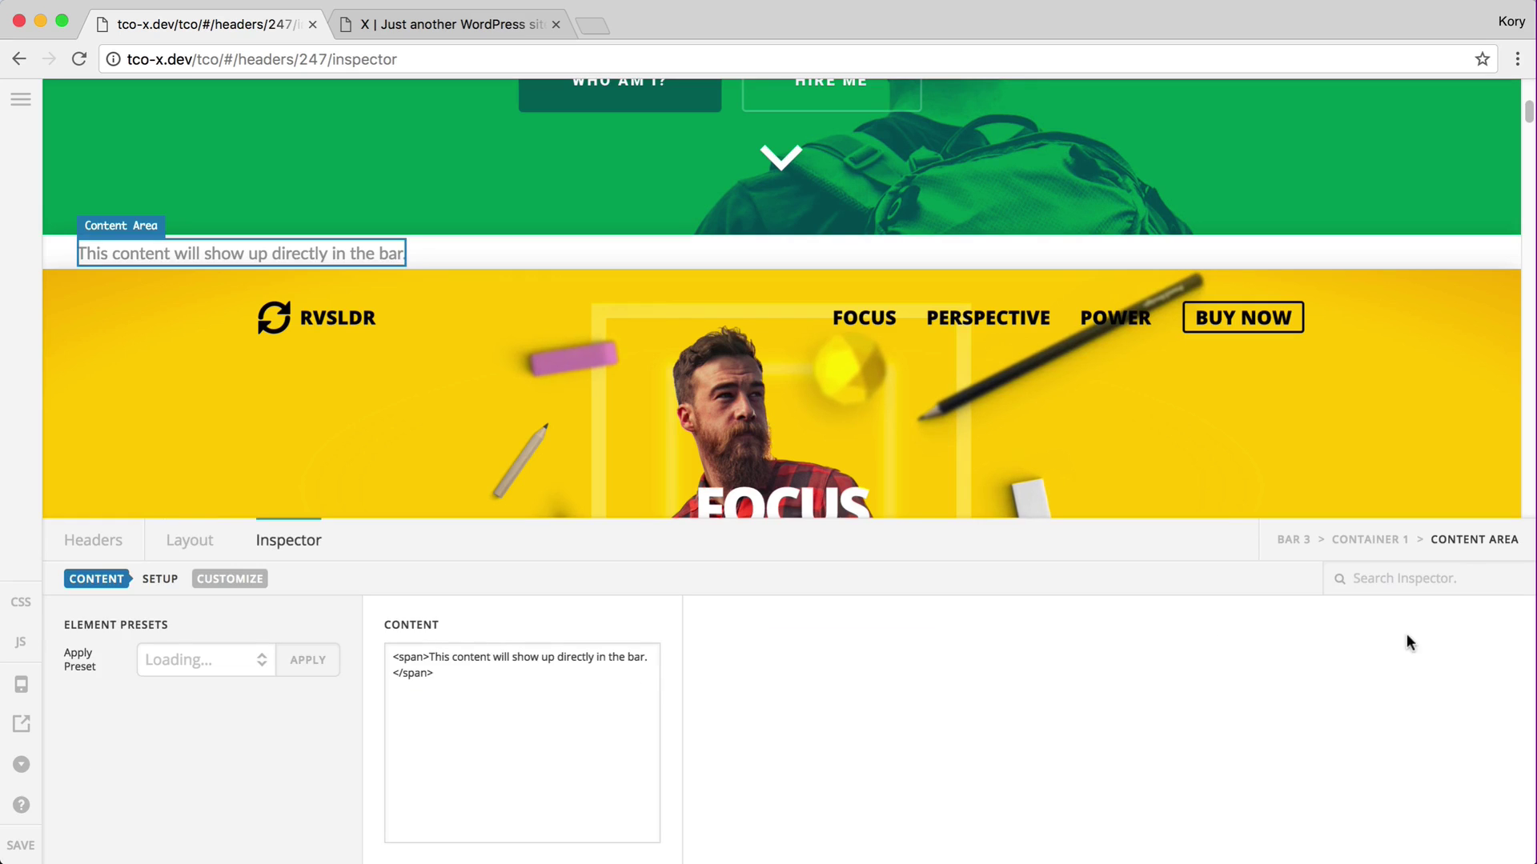
pyautogui.click(603, 710)
pyautogui.press('super+a')
pyautogui.press('BackSpace')
pyautogui.press('super+v')
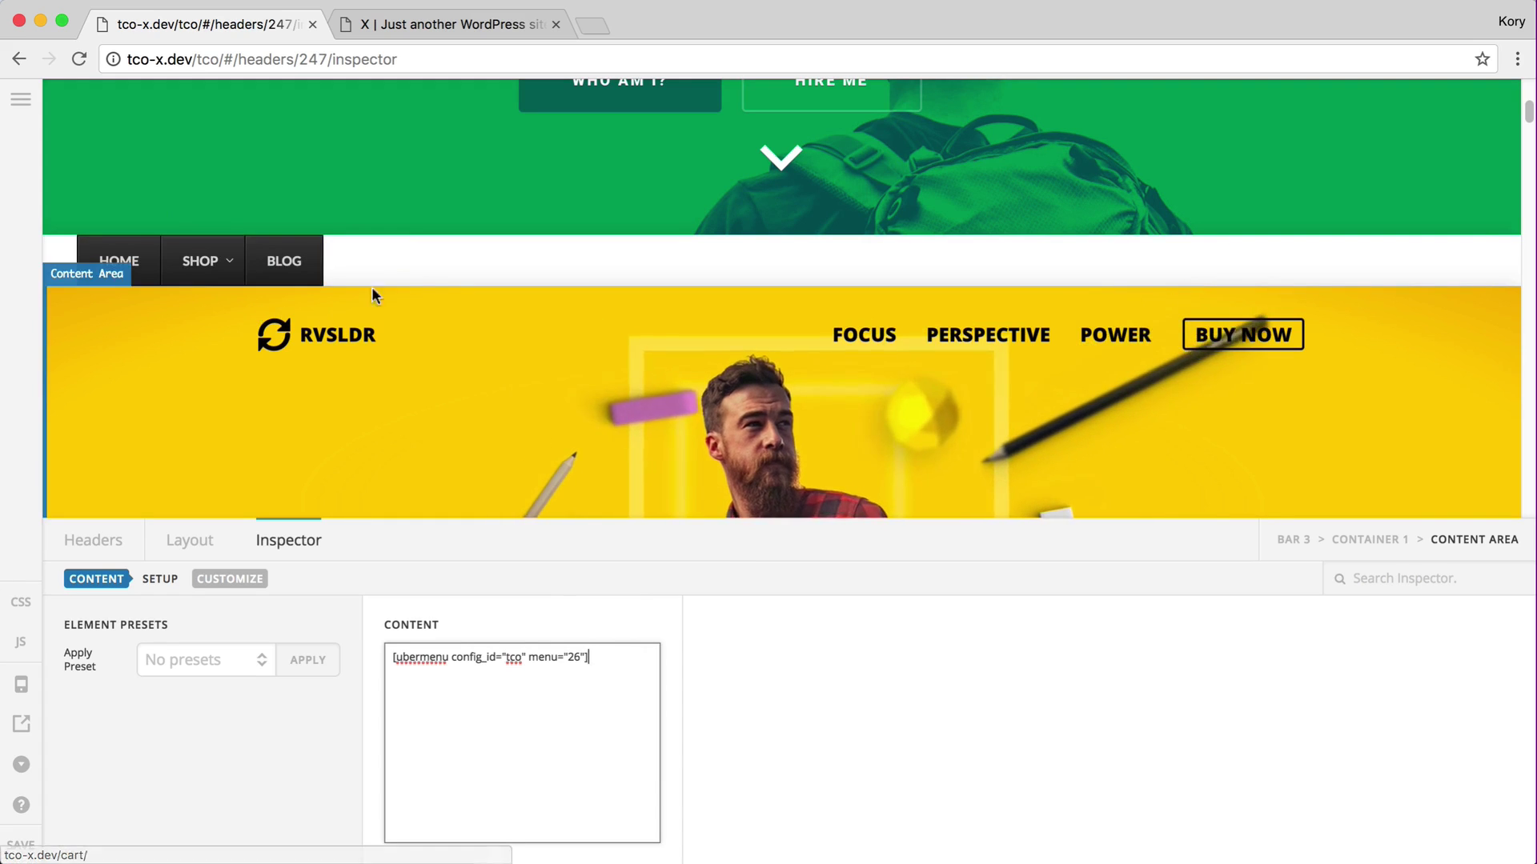
# Keep the unsaved changes, then raise Bar 3's Z-Index from 9999 to 10000
pyautogui.click(429, 266)
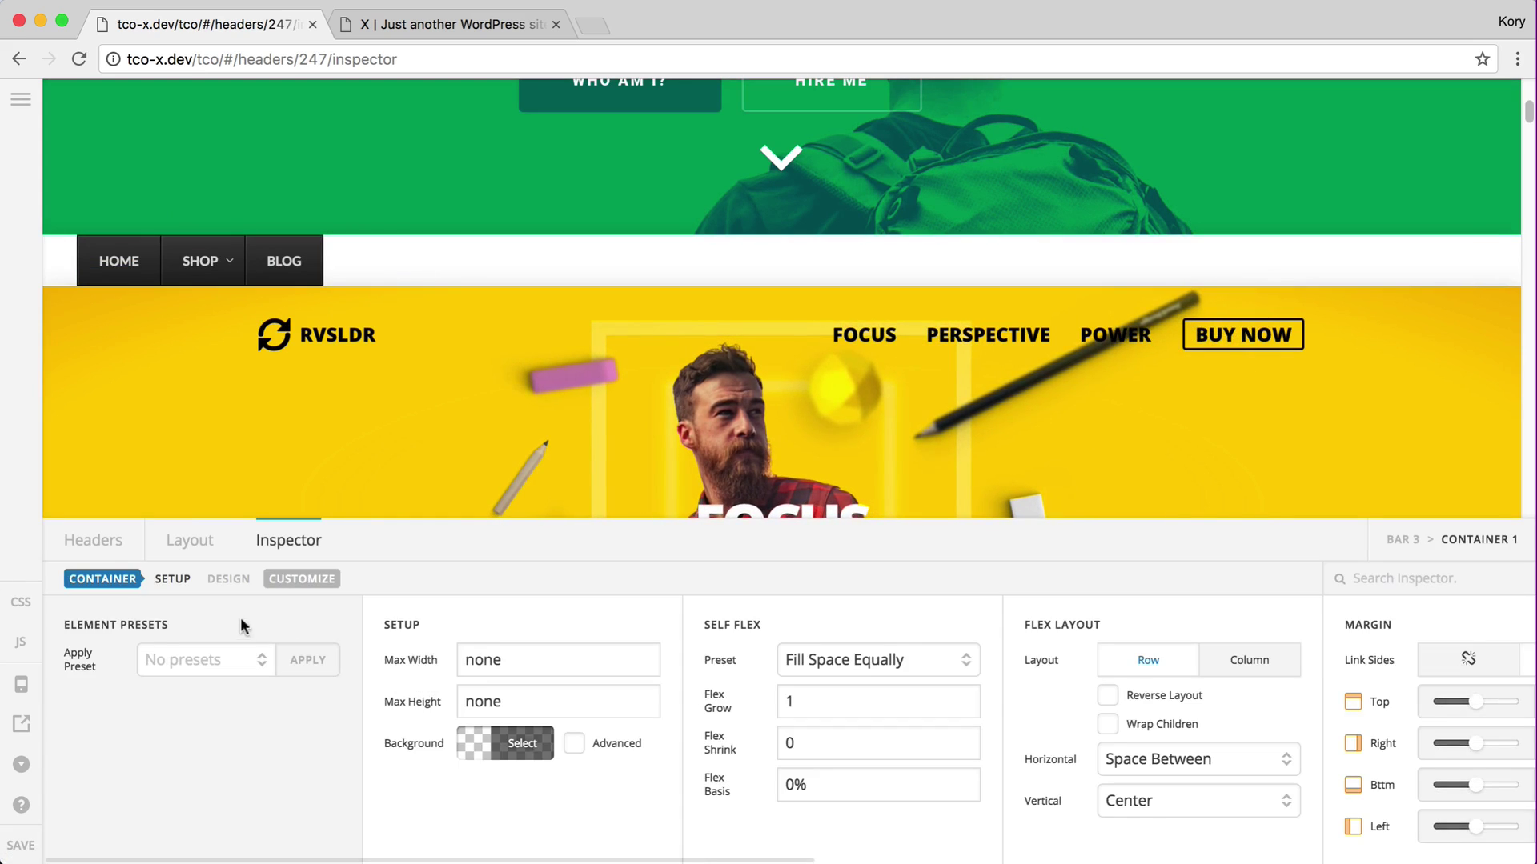
pyautogui.click(100, 544)
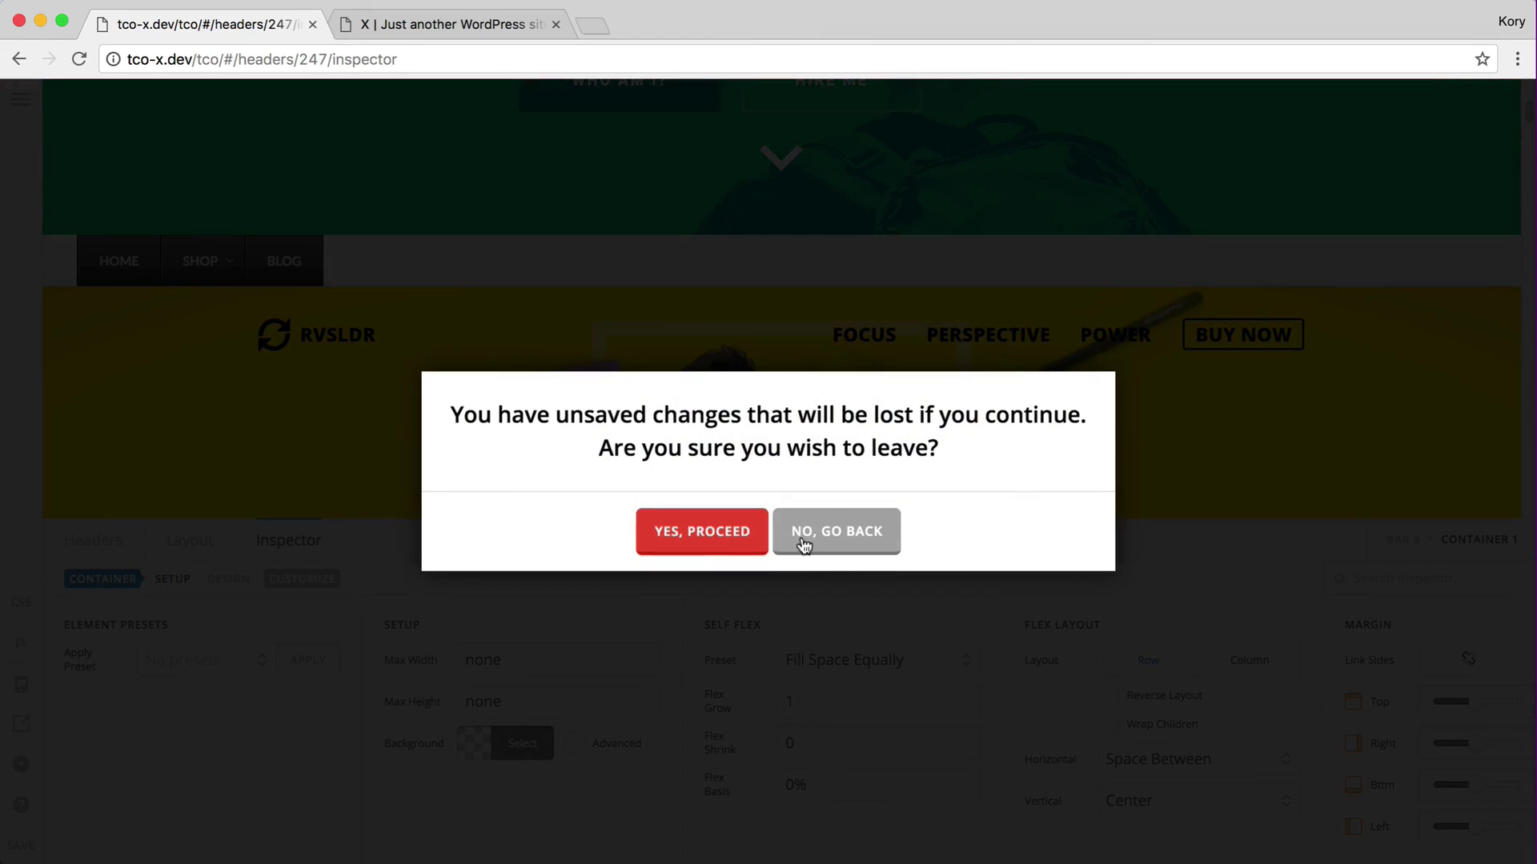
pyautogui.click(805, 538)
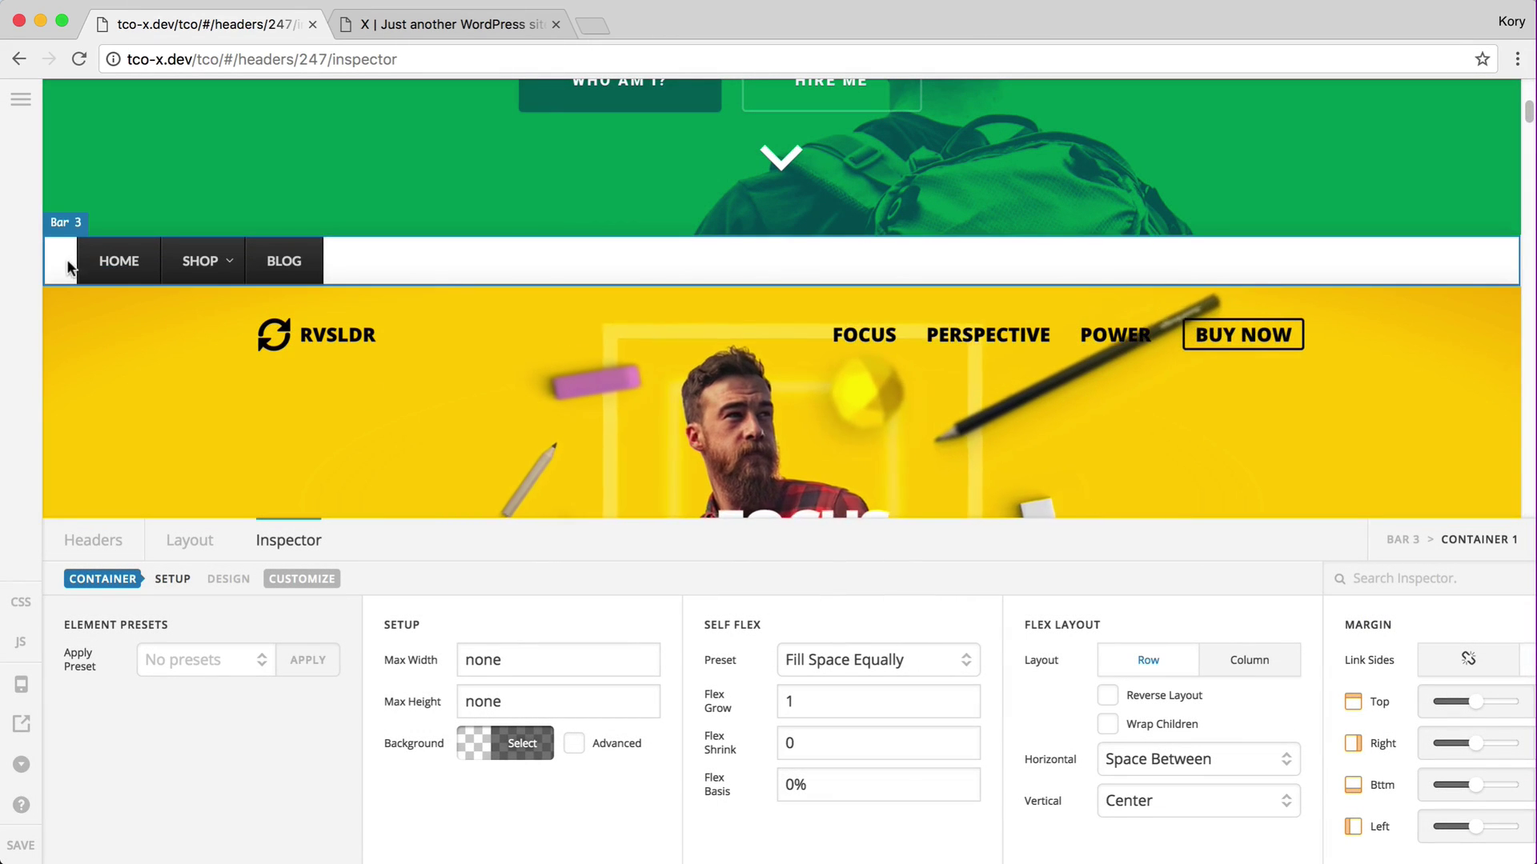
pyautogui.click(66, 259)
pyautogui.click(643, 658)
pyautogui.doubleClick(642, 658)
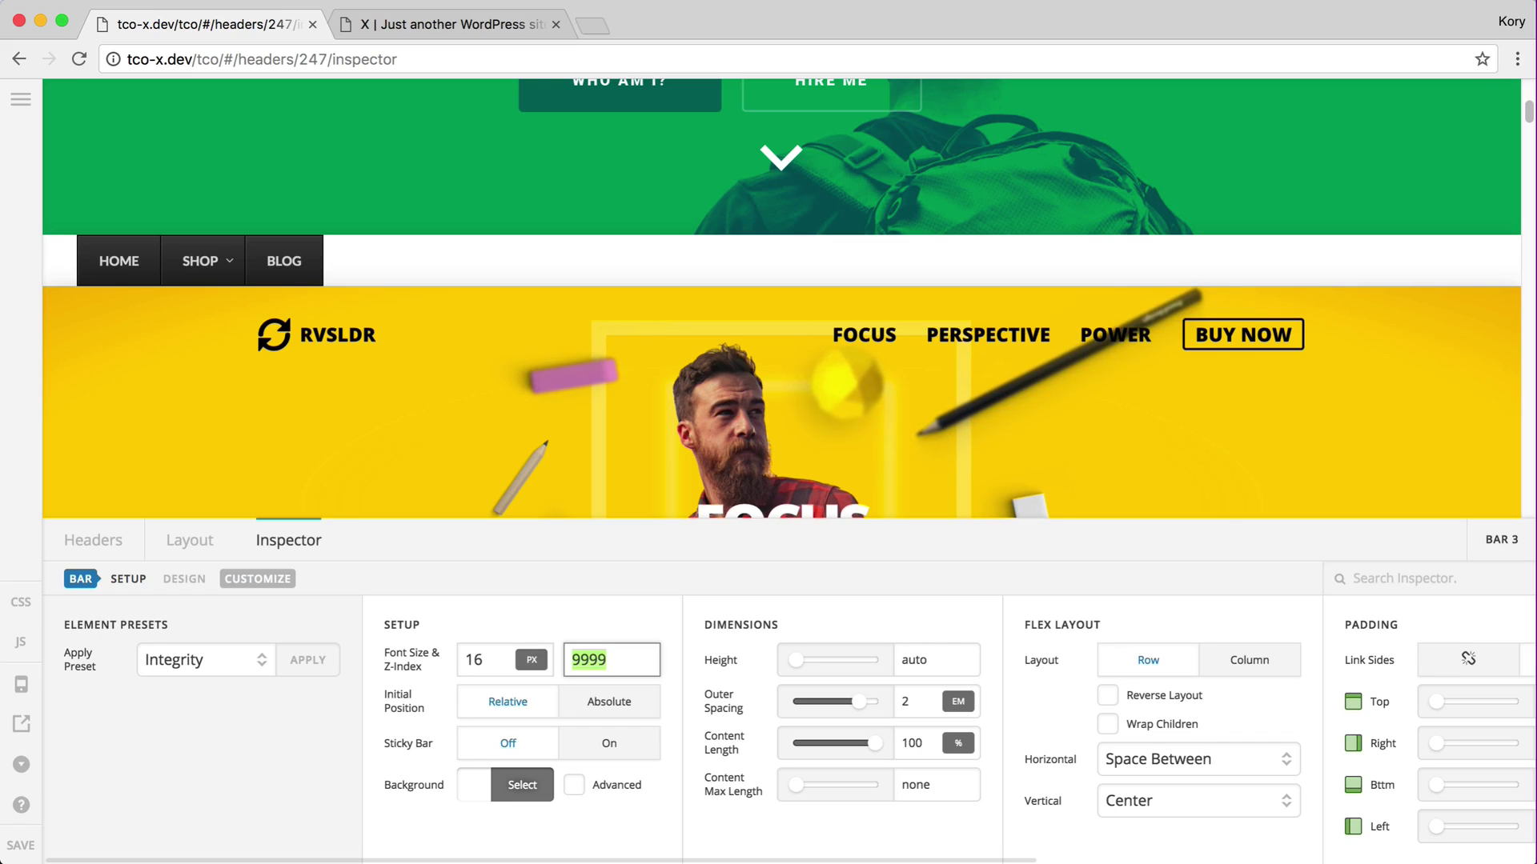
pyautogui.write('10000')
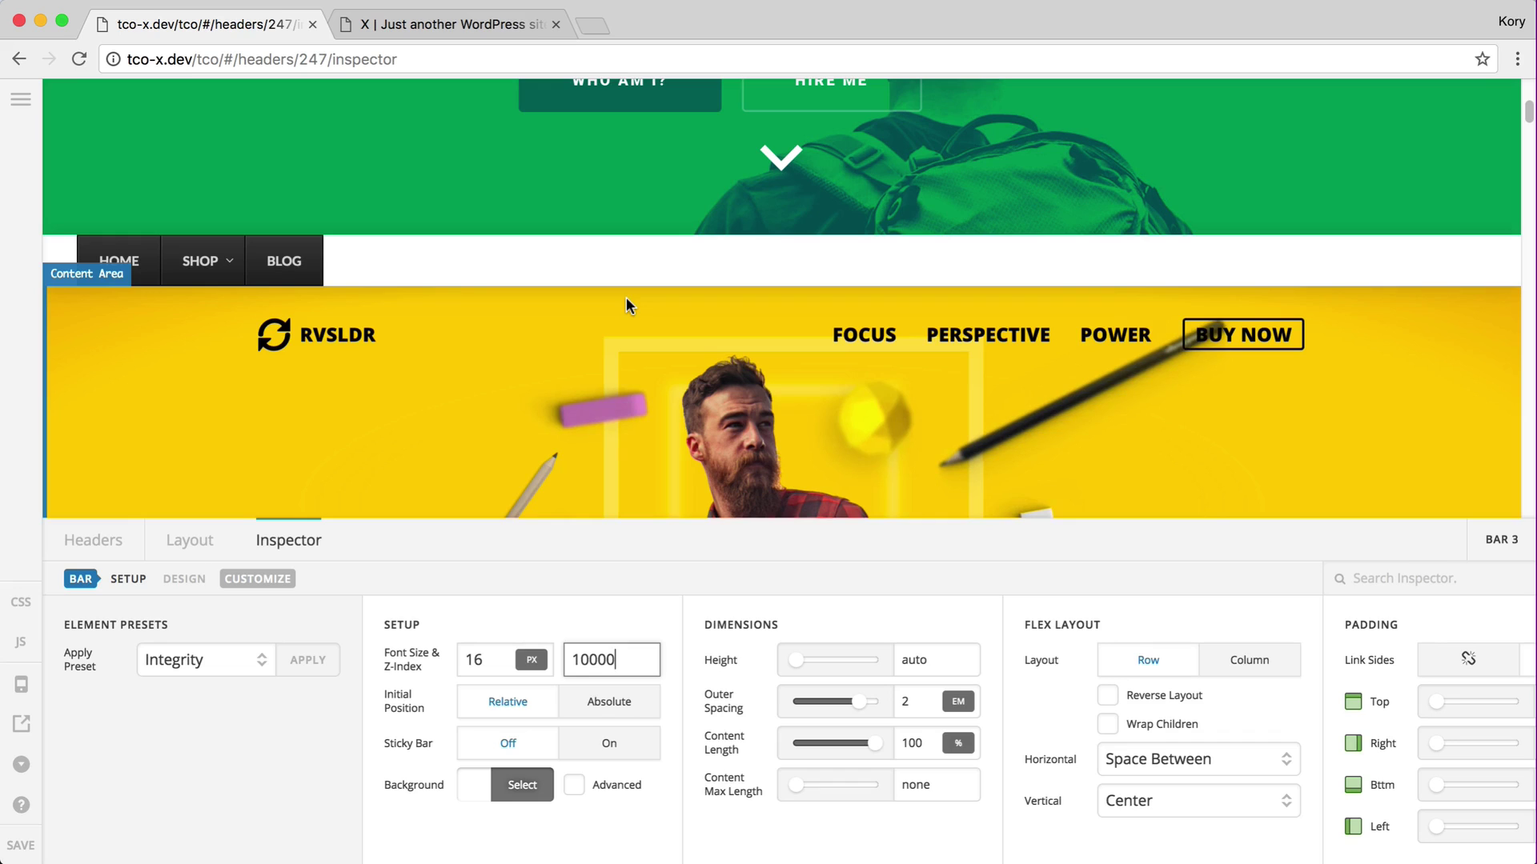
pyautogui.moveTo(221, 272)
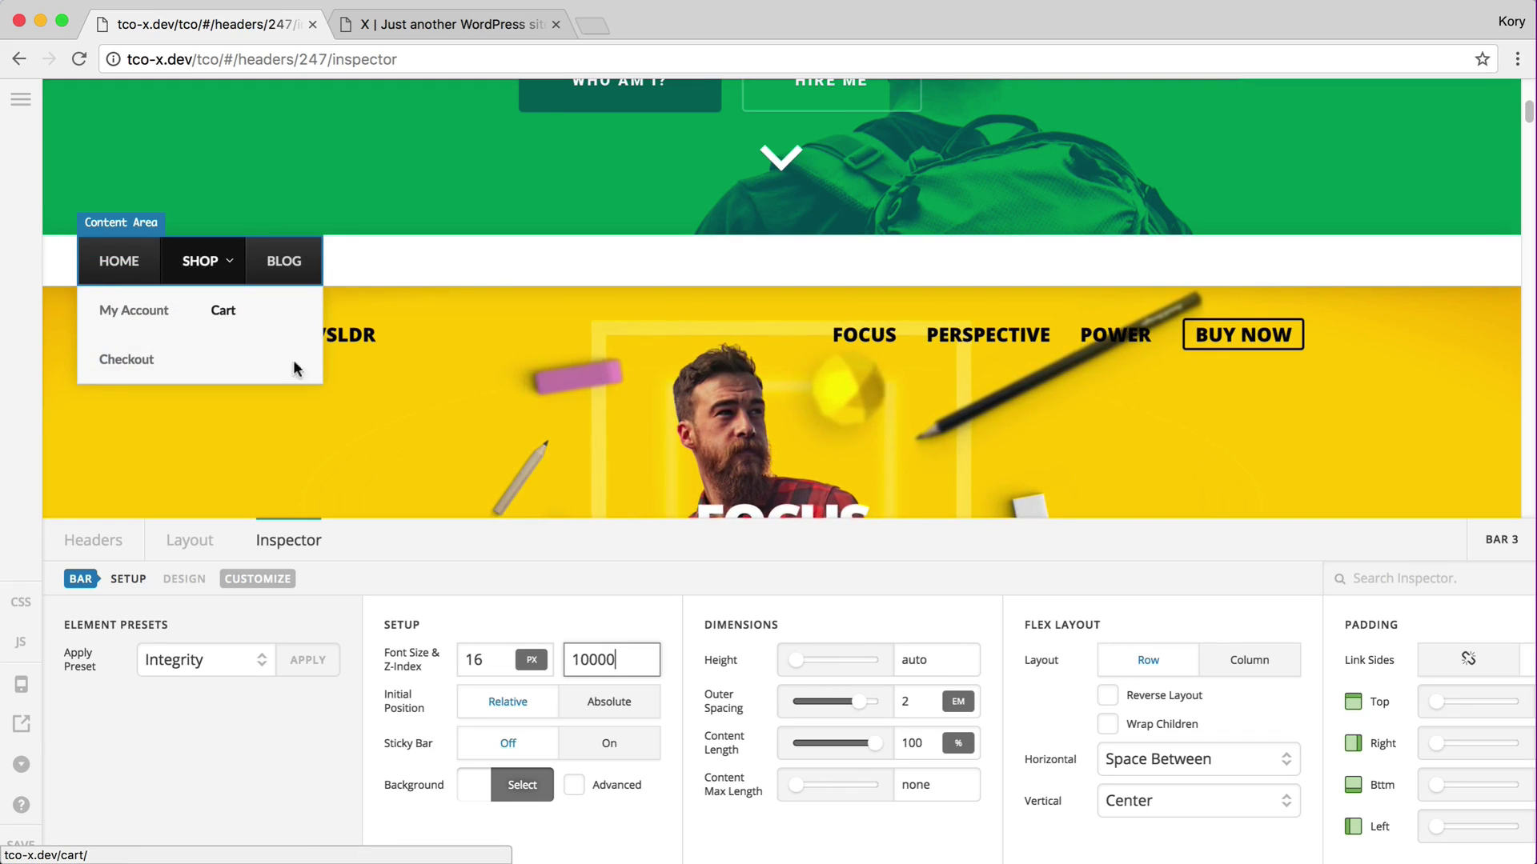
pyautogui.scroll(4, 650, 272)
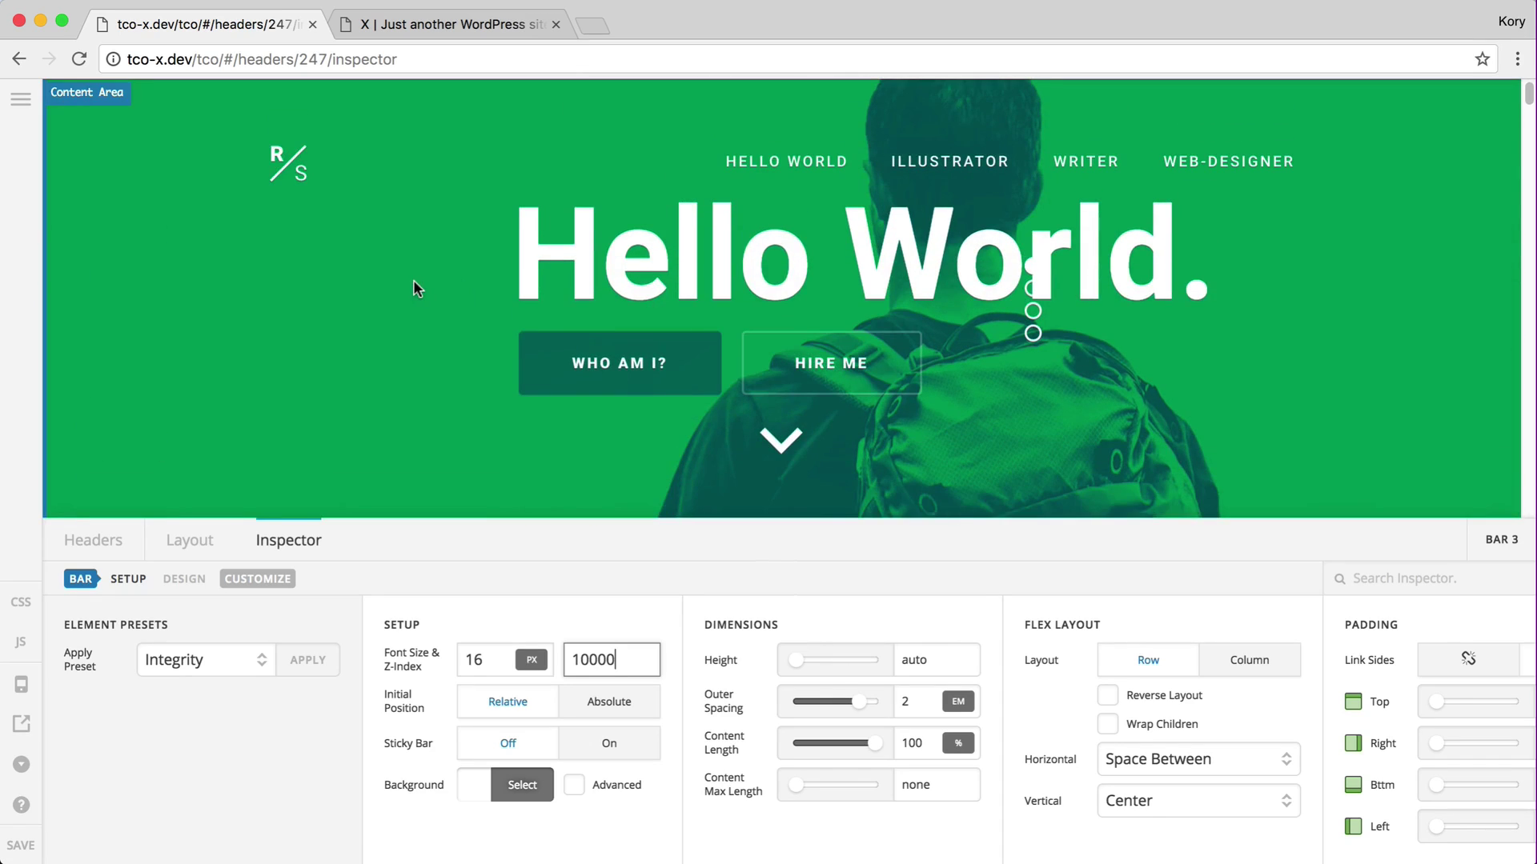
pyautogui.scroll(-2, 414, 287)
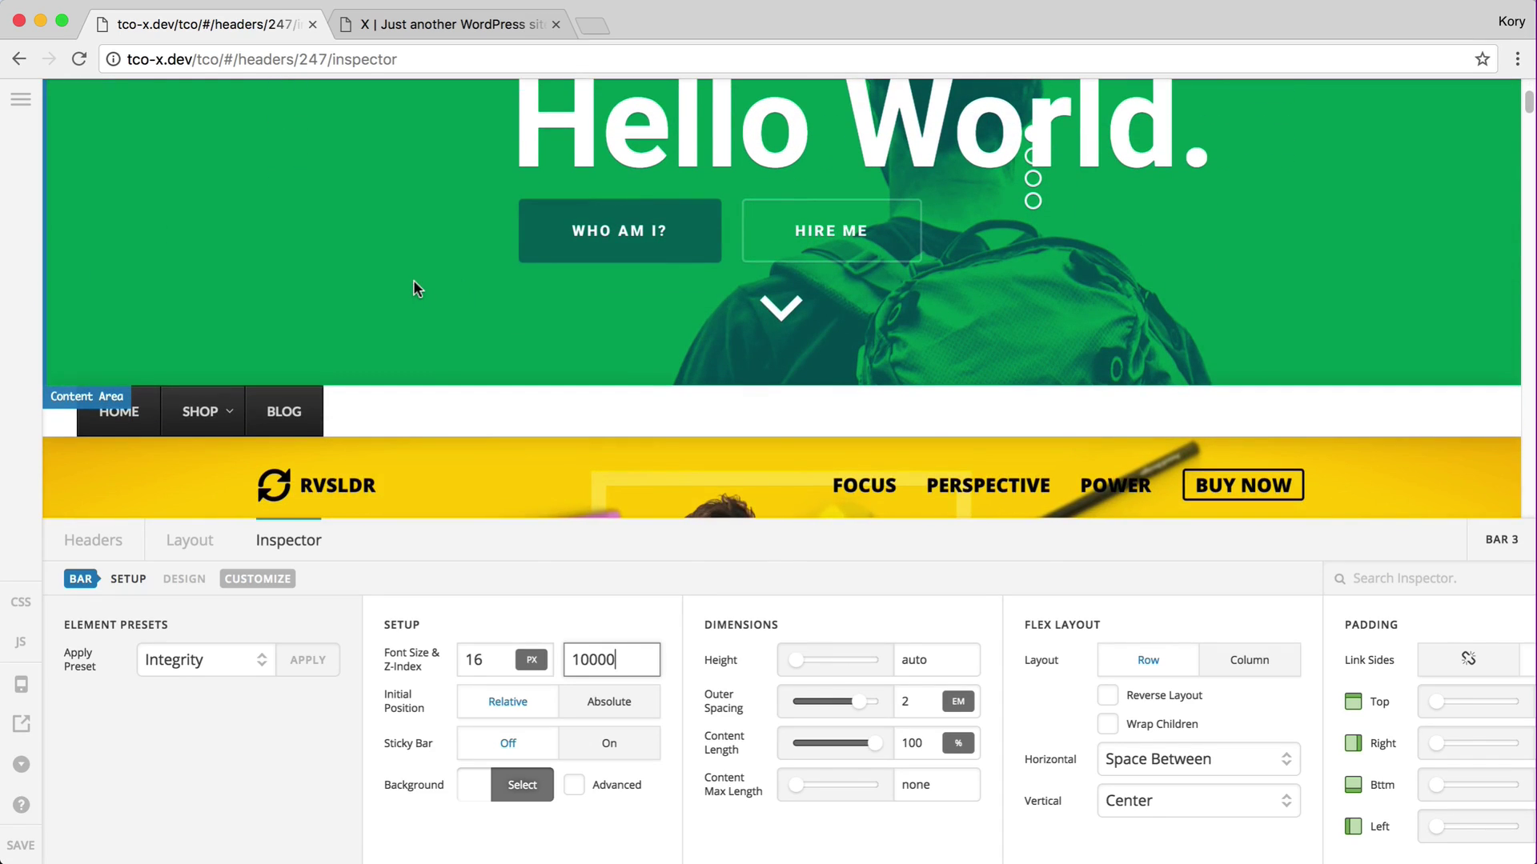